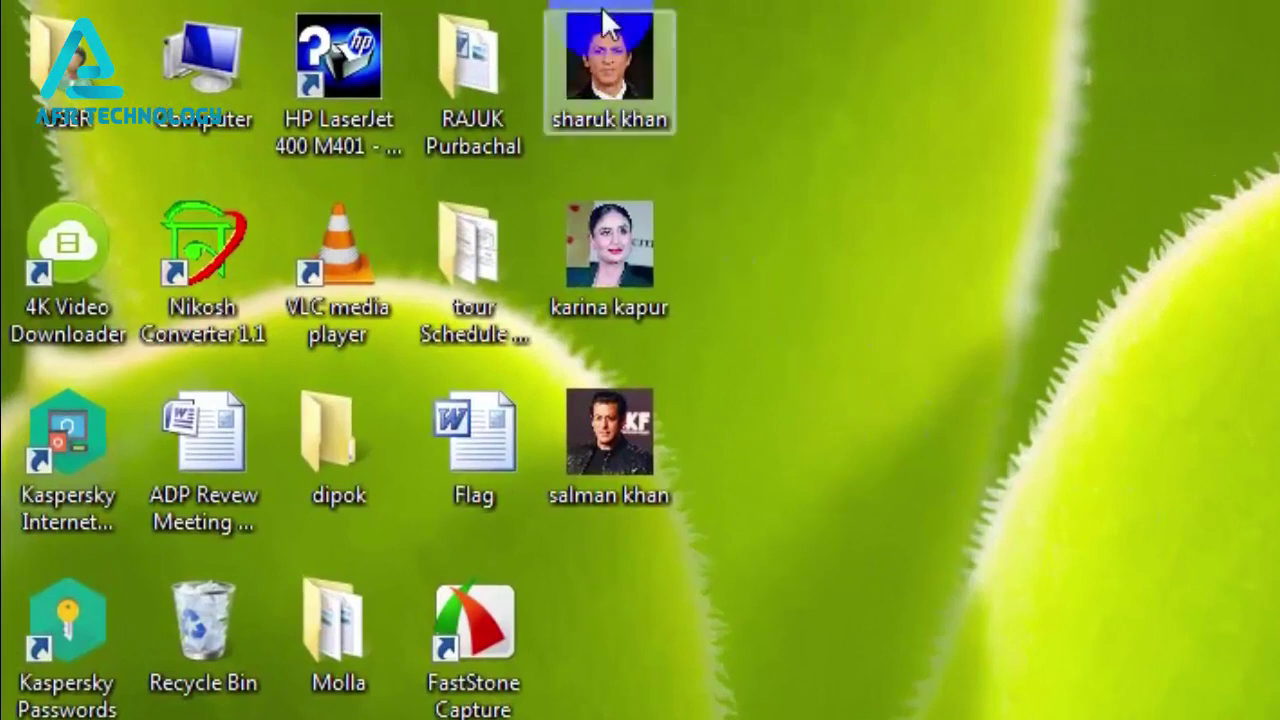
# - Select the sharuk khan, karina kapur and salman khan folders on the desktop to show their picture icons
pyautogui.click(616, 57)
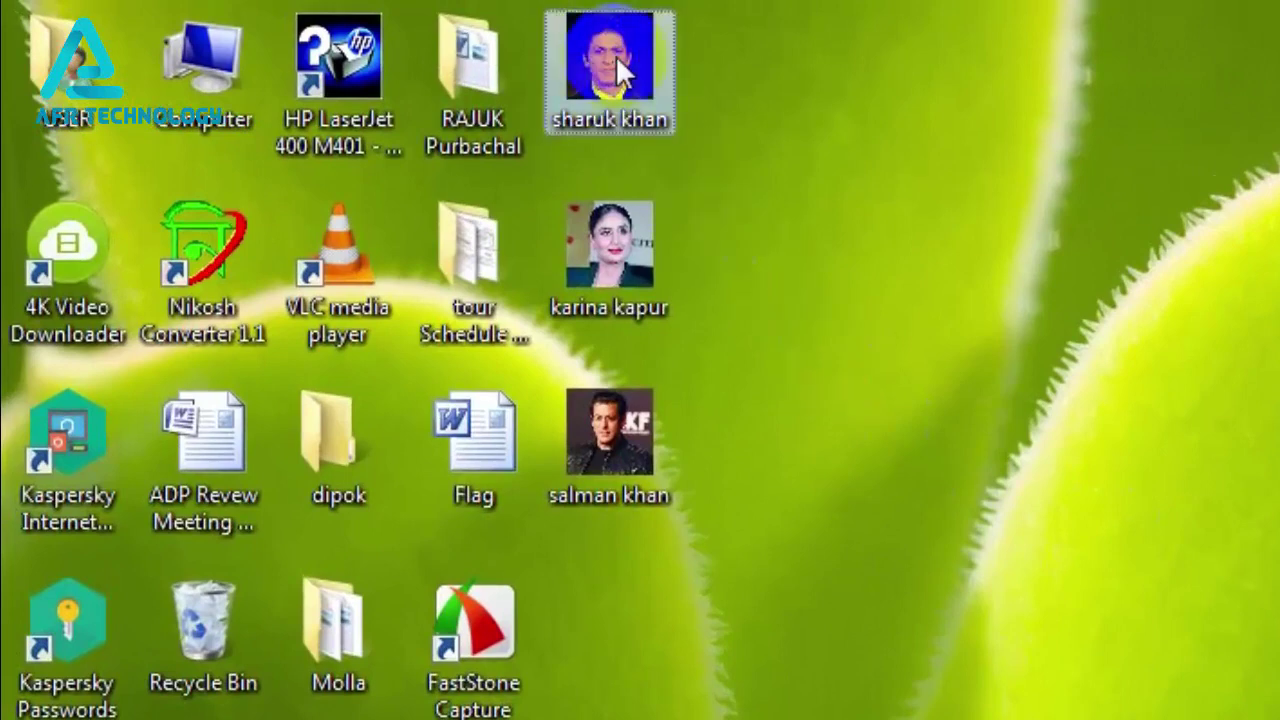
pyautogui.click(619, 250)
pyautogui.click(630, 432)
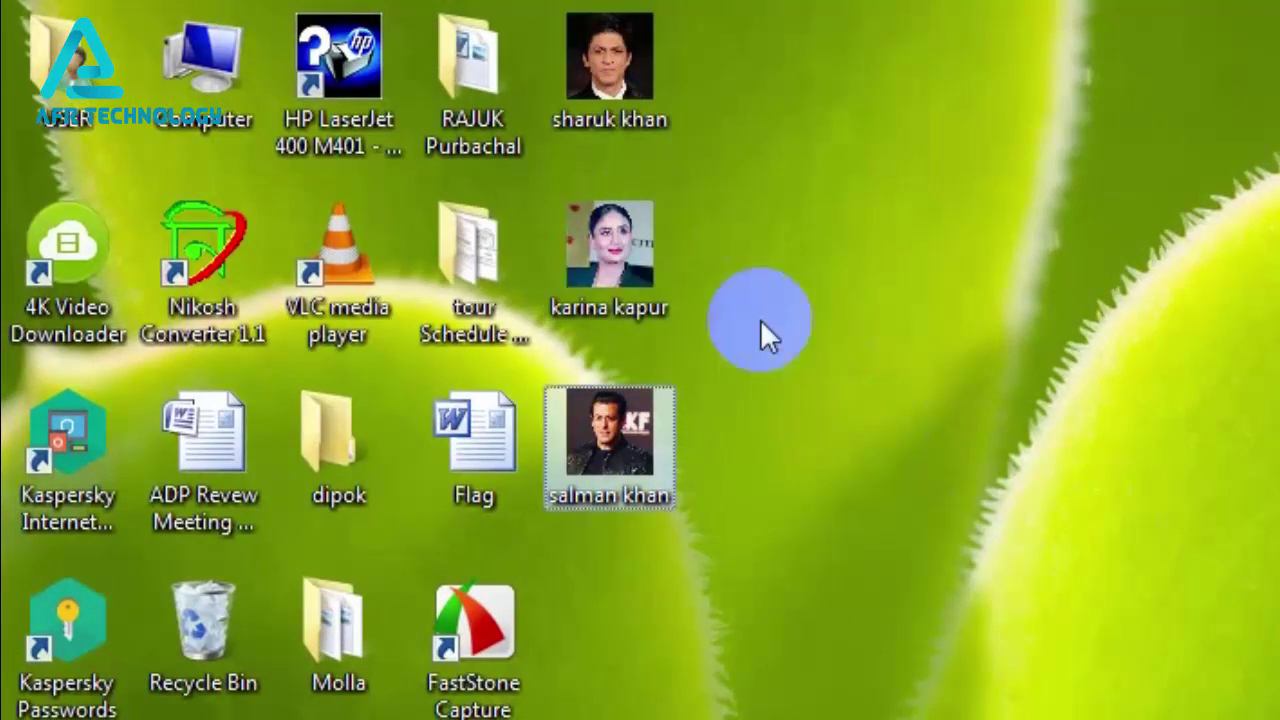
pyautogui.moveTo(760, 26); pyautogui.dragTo(645, 594)
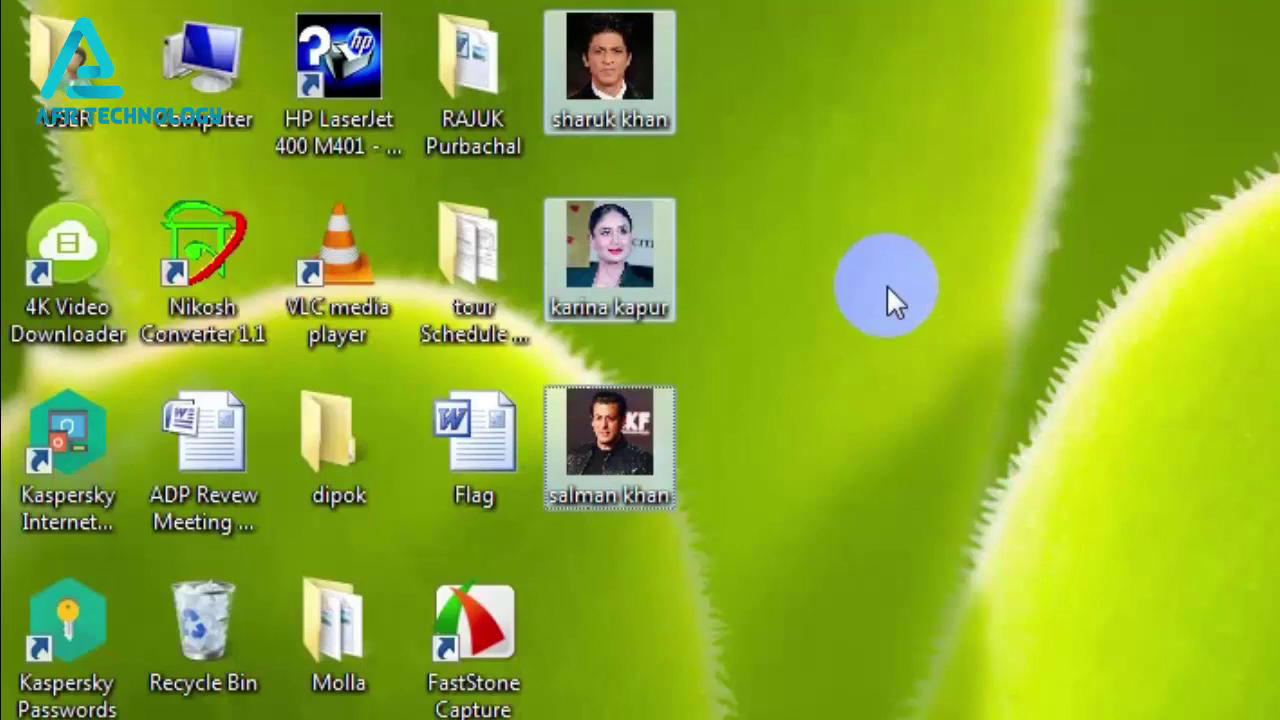
# - Open the sharuk khan folder and view its pictures from download (1) onwards, closing the photo viewer when done
pyautogui.click(639, 82)
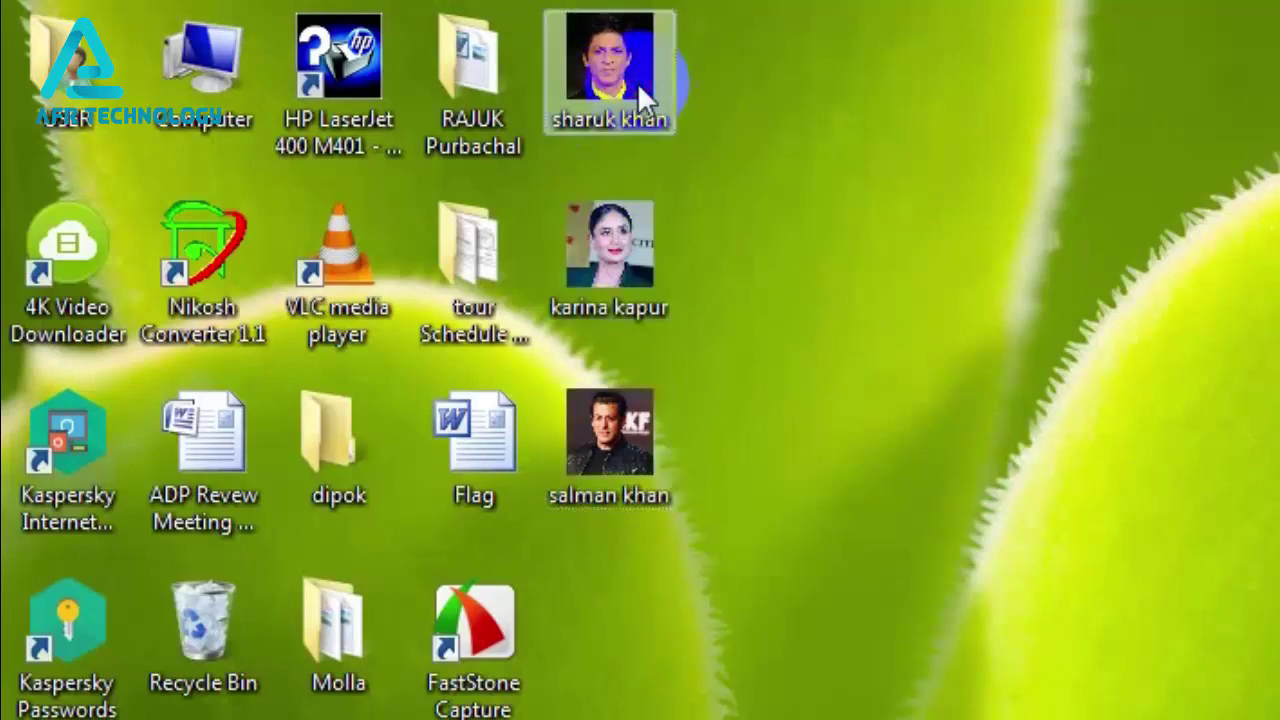
pyautogui.doubleClick(637, 82)
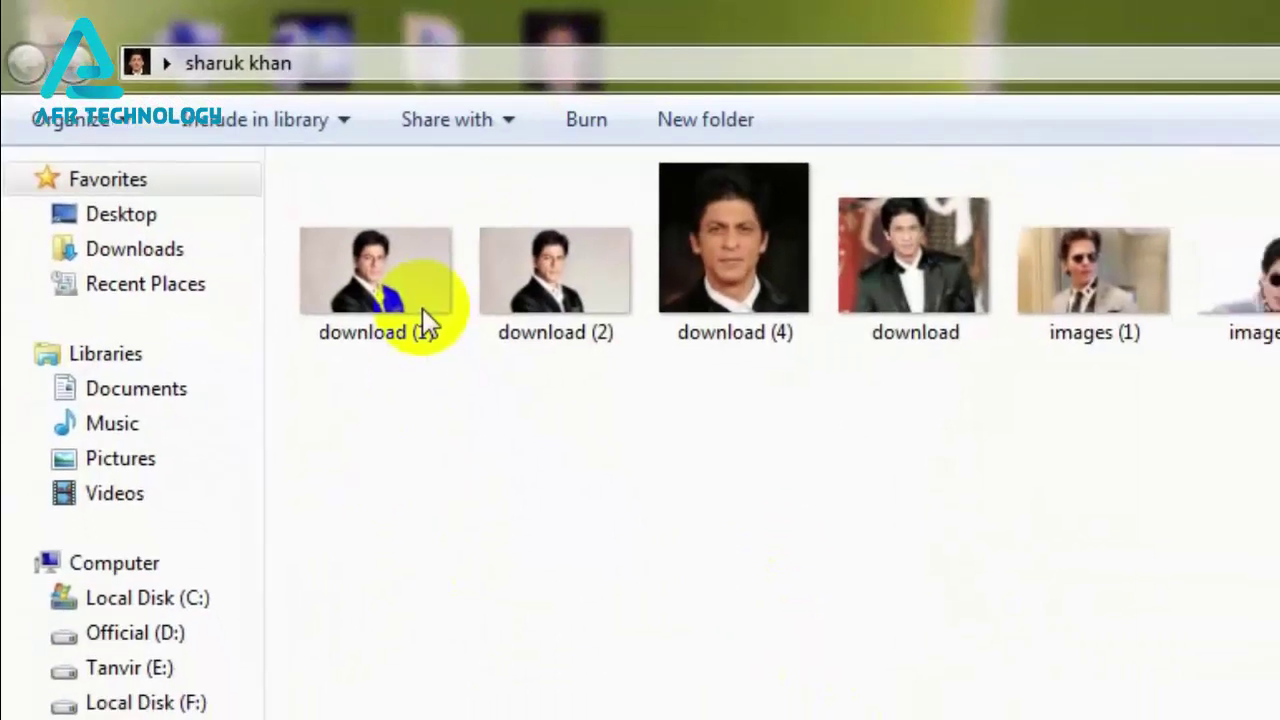
pyautogui.click(424, 318)
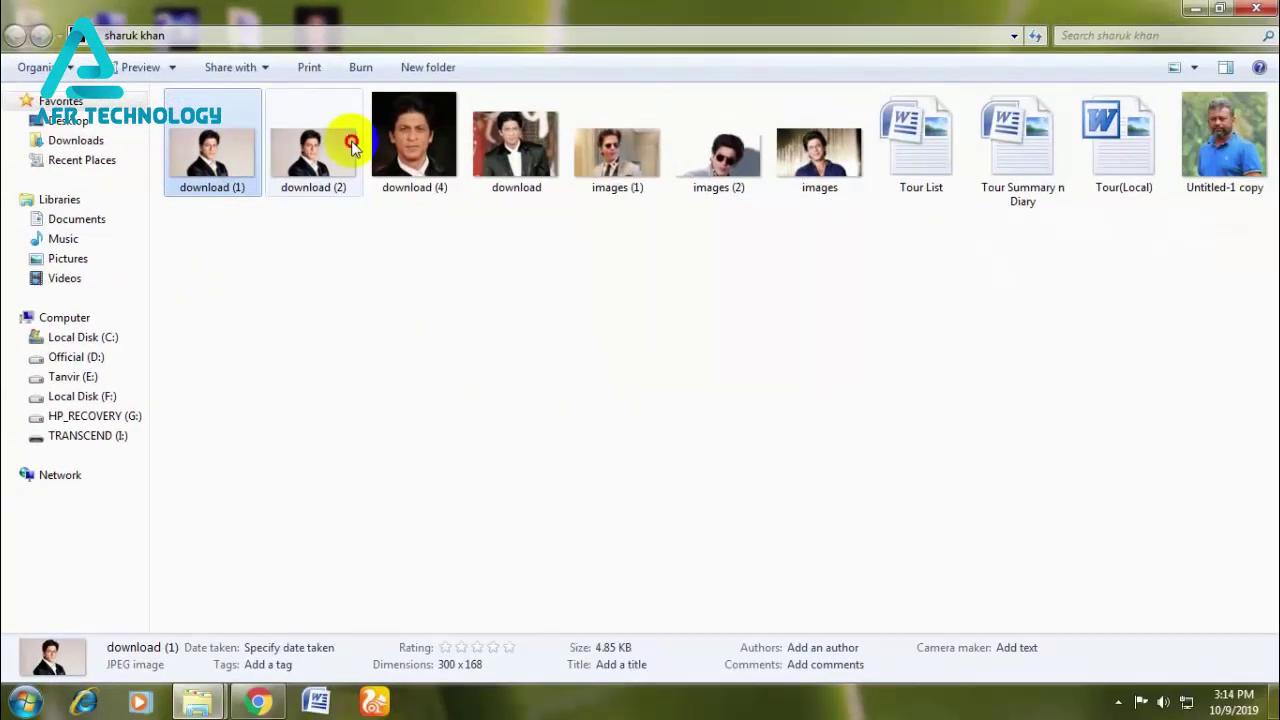
pyautogui.click(440, 140)
pyautogui.doubleClick(202, 157)
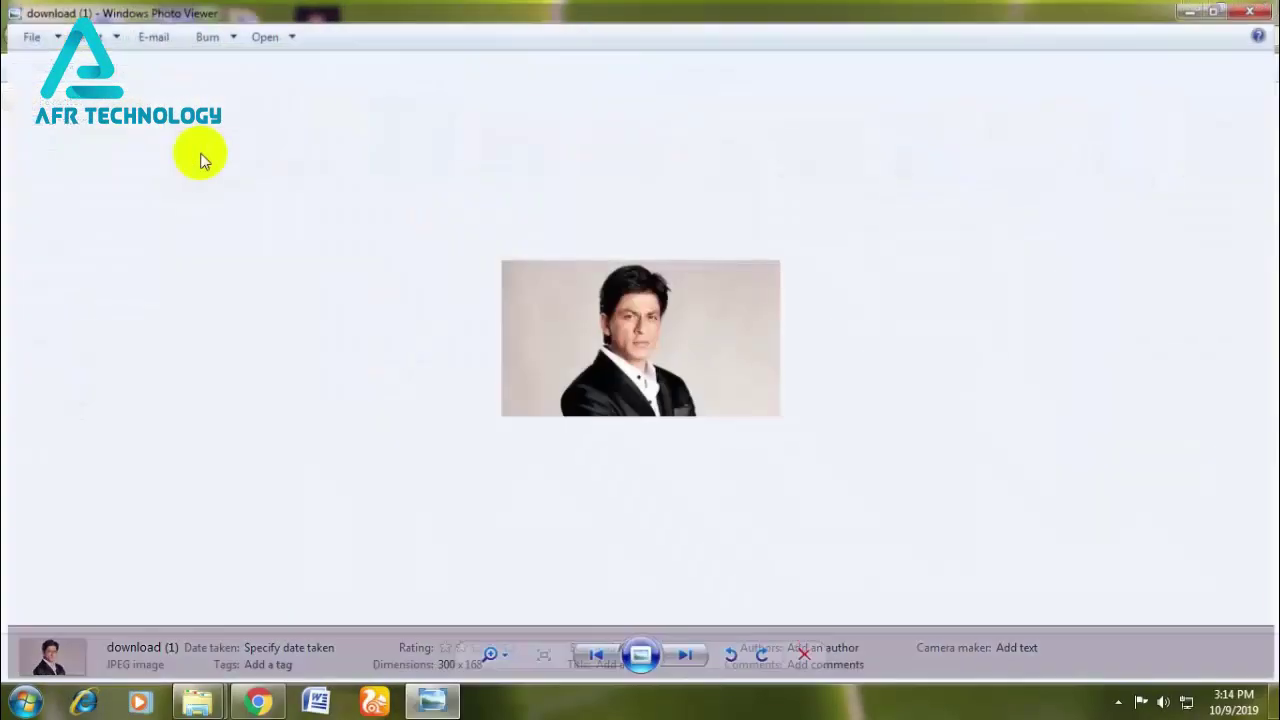
pyautogui.click(689, 655)
pyautogui.click(689, 655)
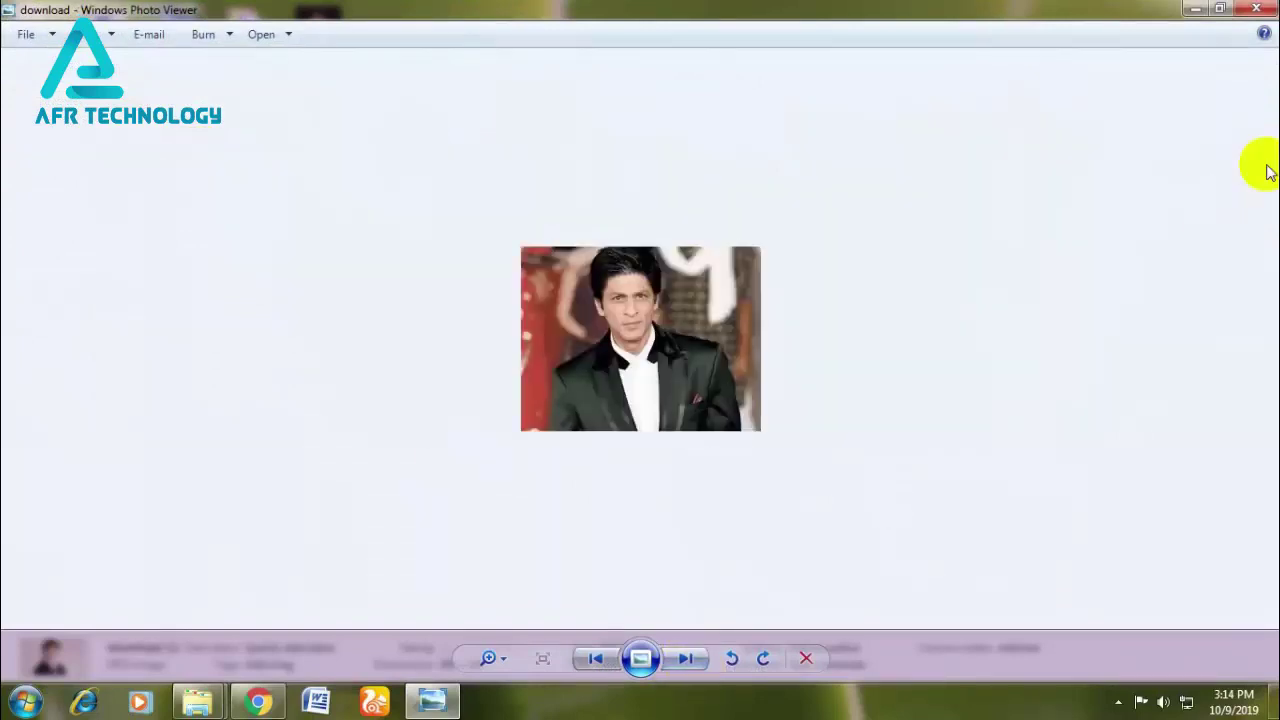
pyautogui.click(1256, 9)
# - Look through the Tour List document in the sharuk khan folder, and close both the document and the folder
pyautogui.click(946, 164)
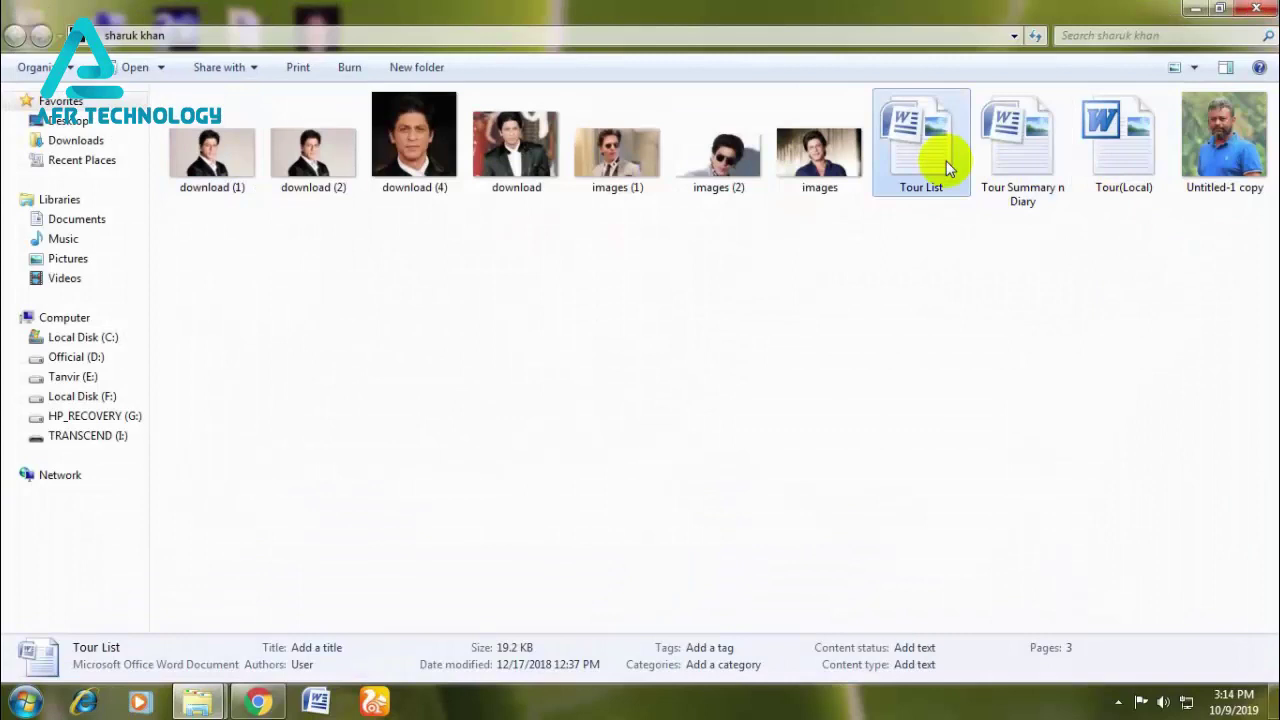
pyautogui.doubleClick(946, 163)
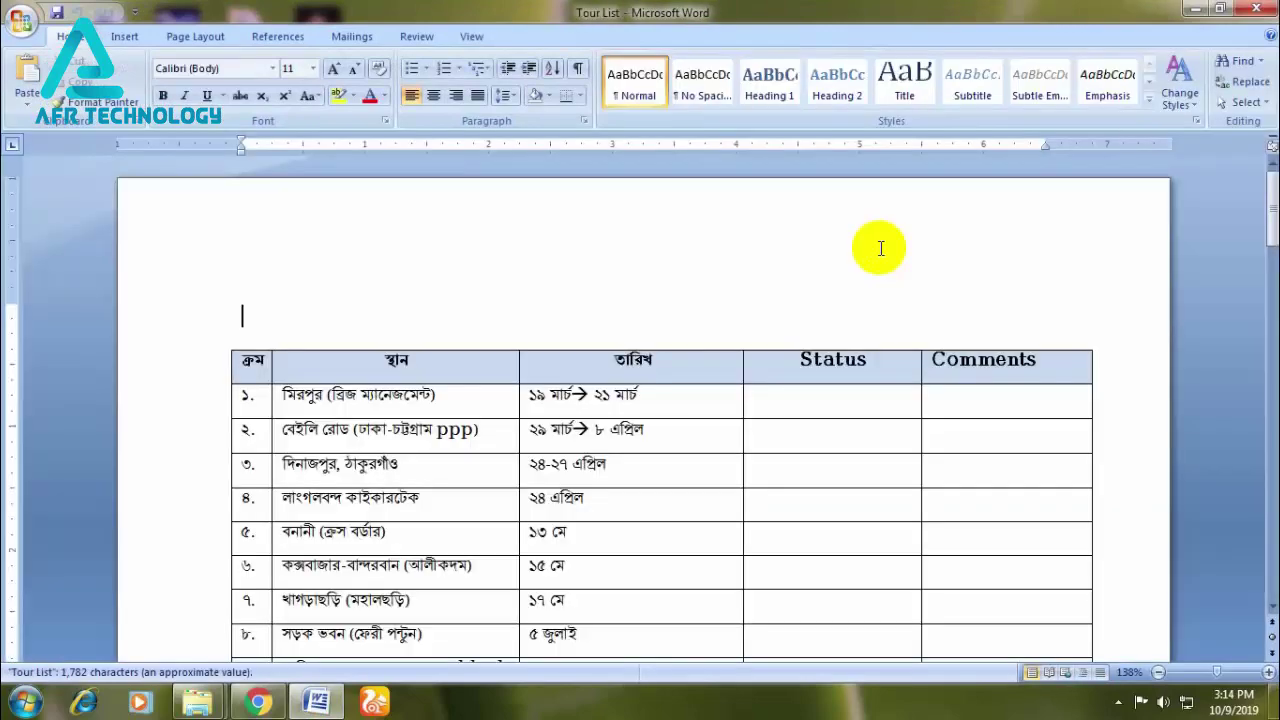
pyautogui.scroll(-15, 880, 252)
pyautogui.scroll(15, 885, 252)
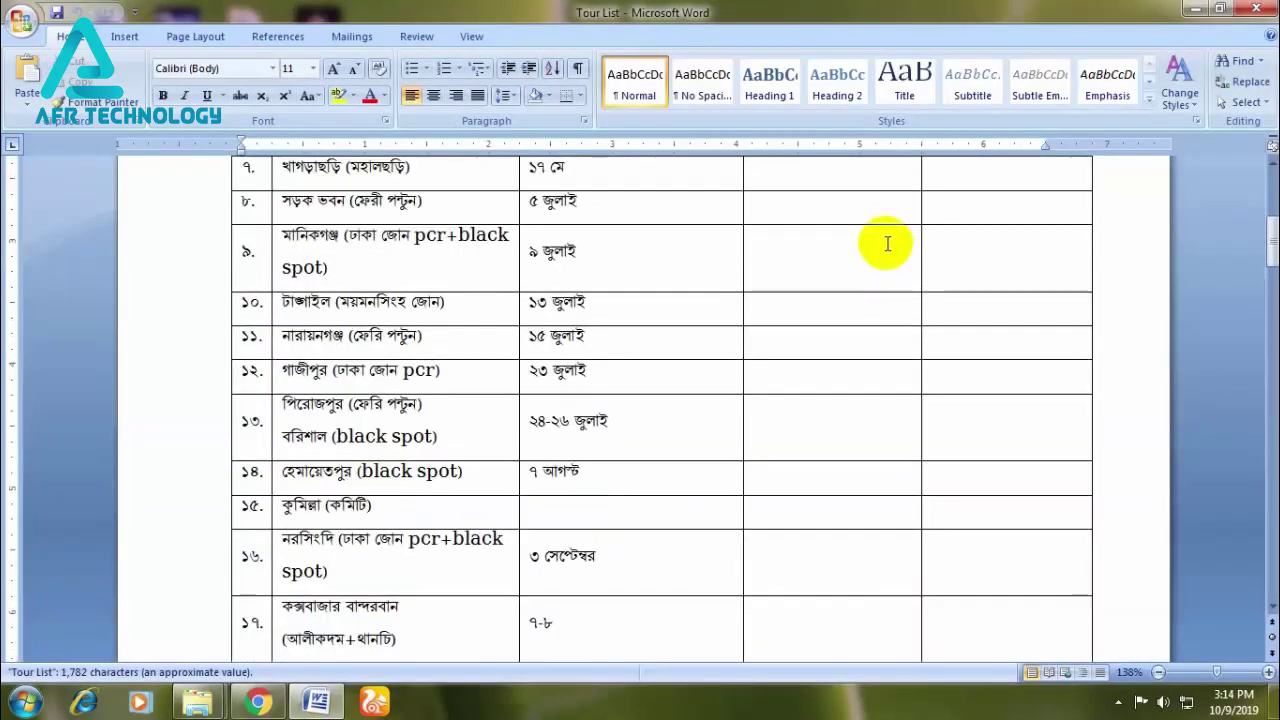
pyautogui.click(1255, 12)
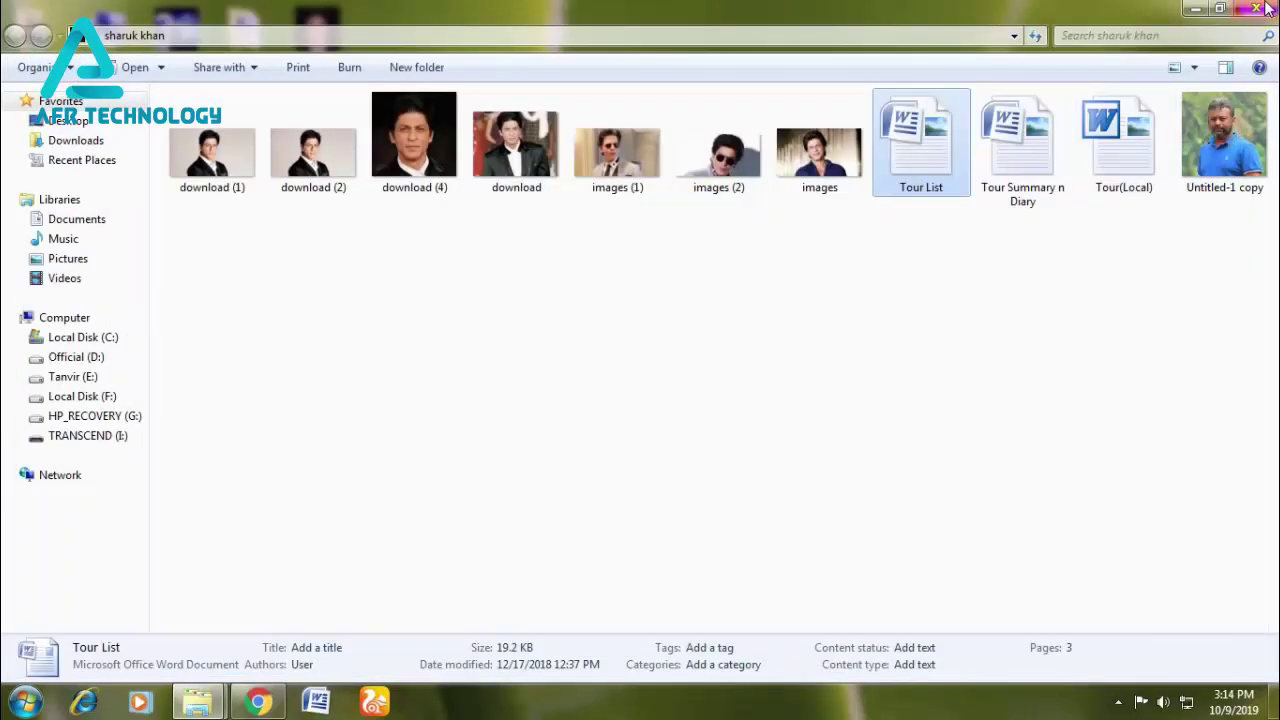
pyautogui.click(1265, 9)
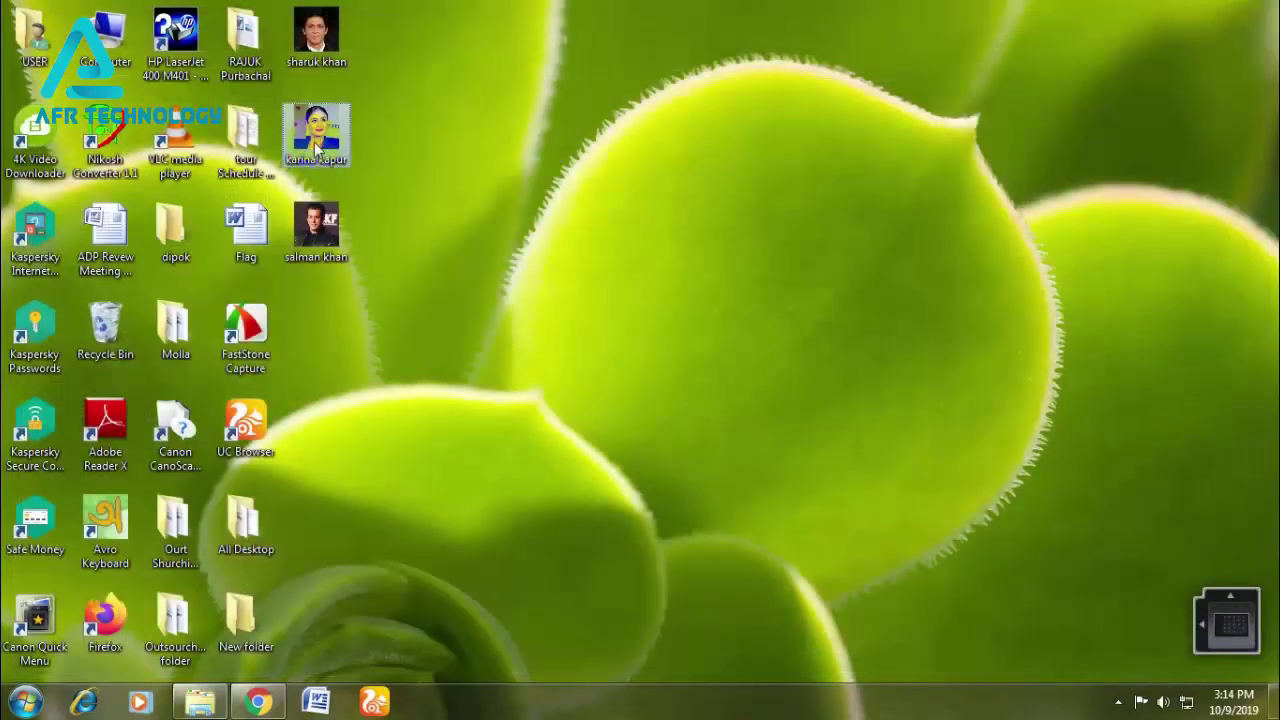
# - View the download picture in the karina kapur desktop folder, and close the picture and the folder
pyautogui.doubleClick(316, 146)
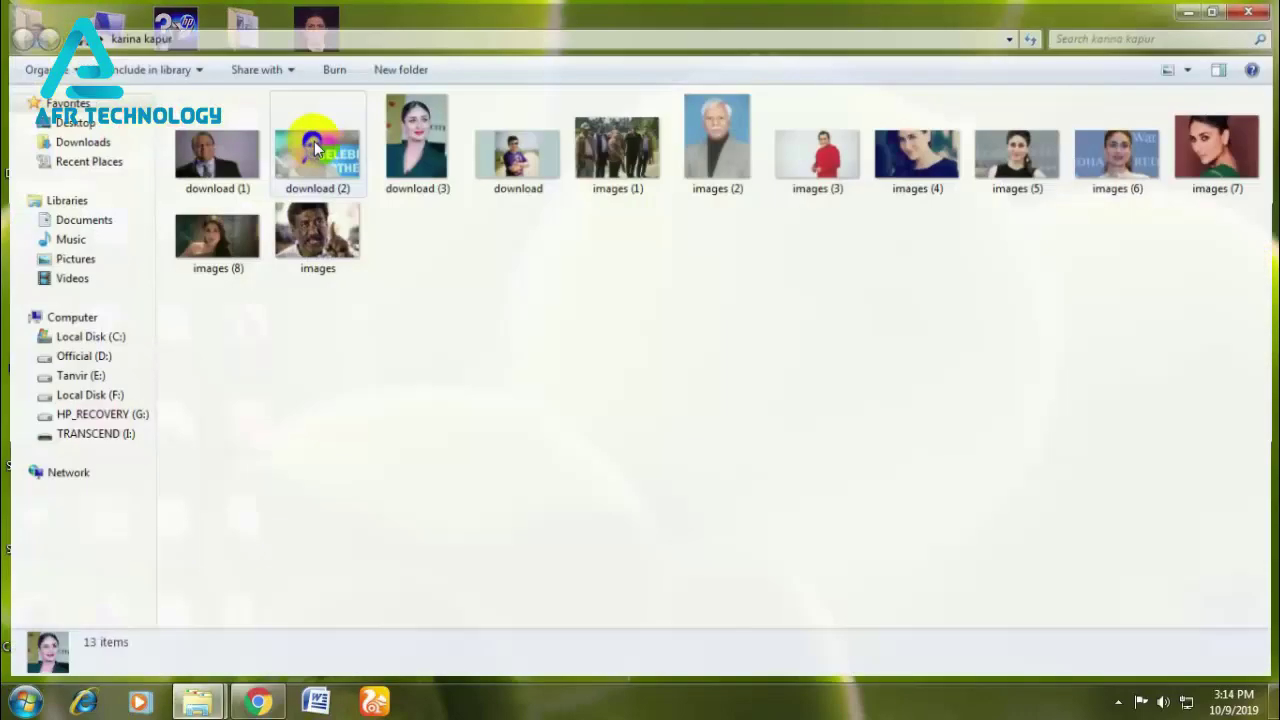
pyautogui.click(497, 152)
pyautogui.doubleClick(497, 152)
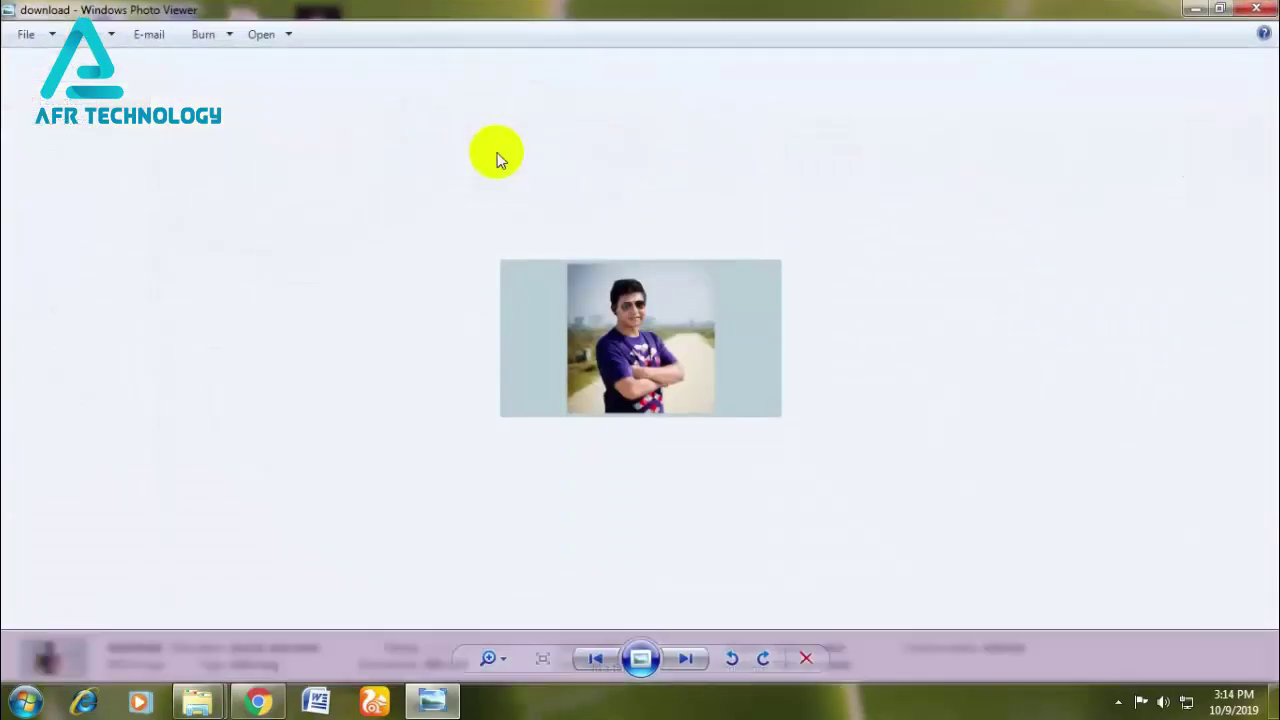
pyautogui.click(1262, 8)
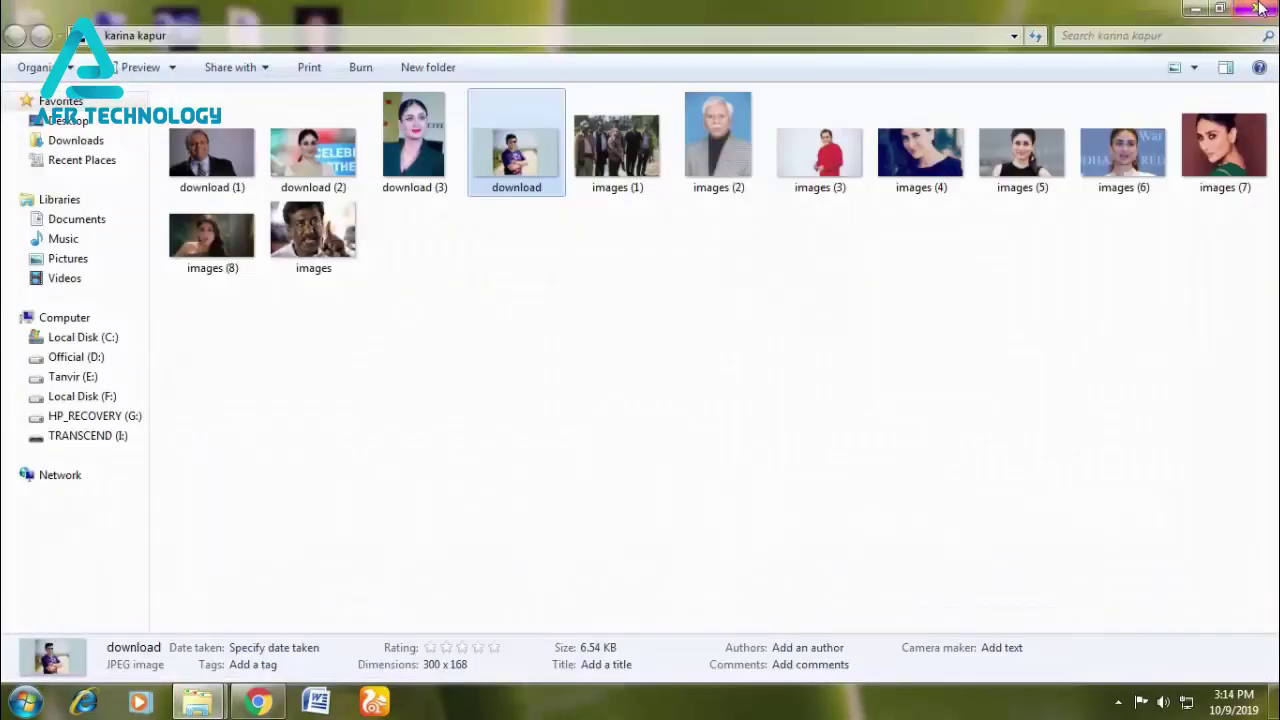
pyautogui.click(1257, 10)
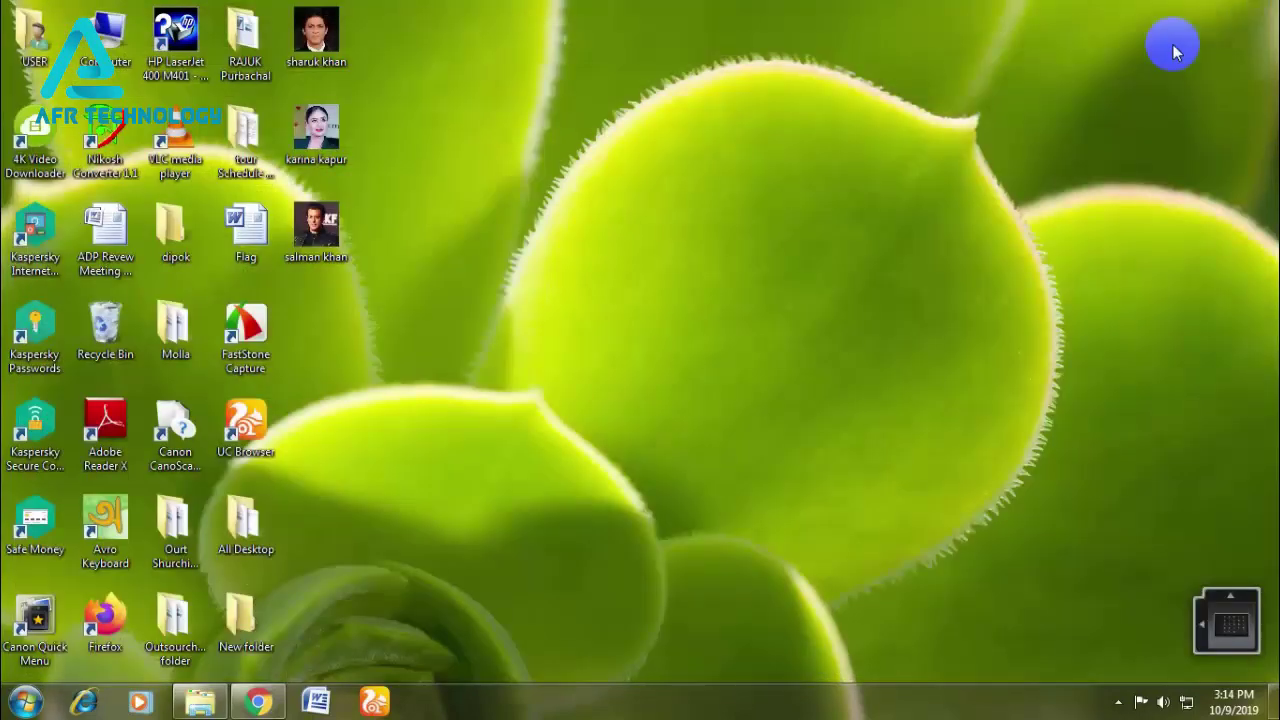
# - View the download (2) picture in the salman khan desktop folder, and close the picture and the folder
pyautogui.doubleClick(323, 237)
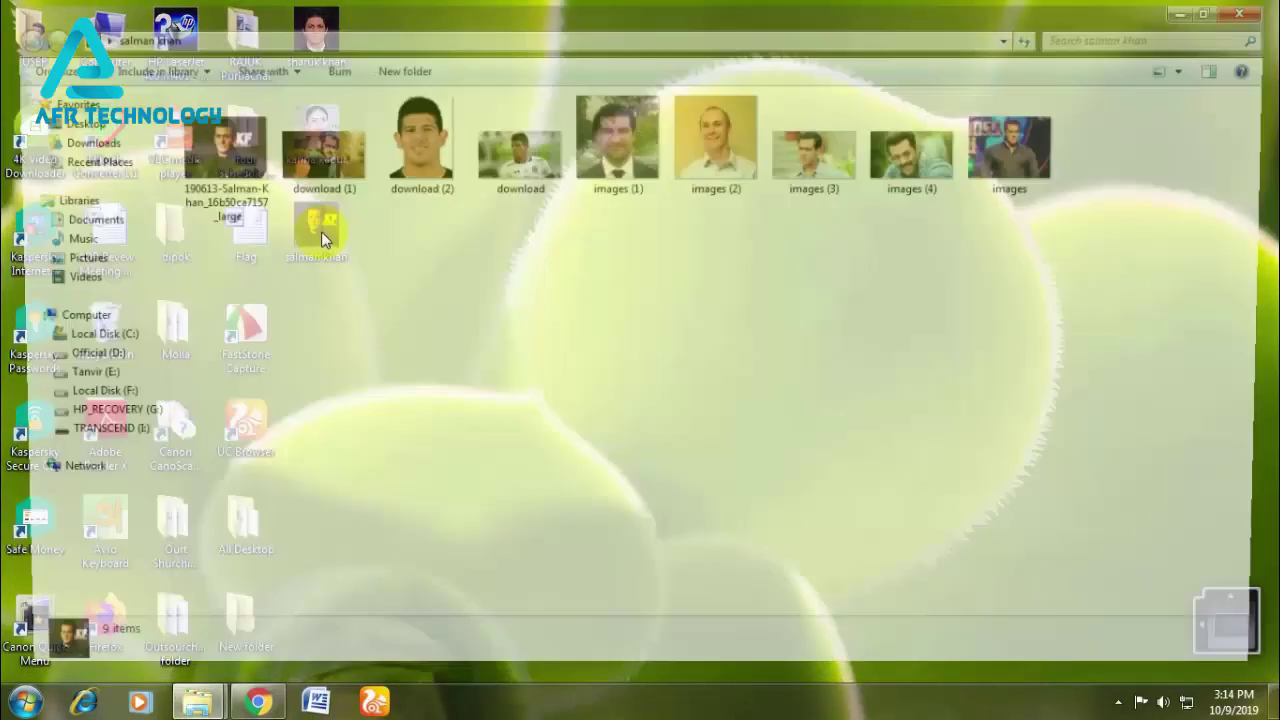
pyautogui.doubleClick(422, 170)
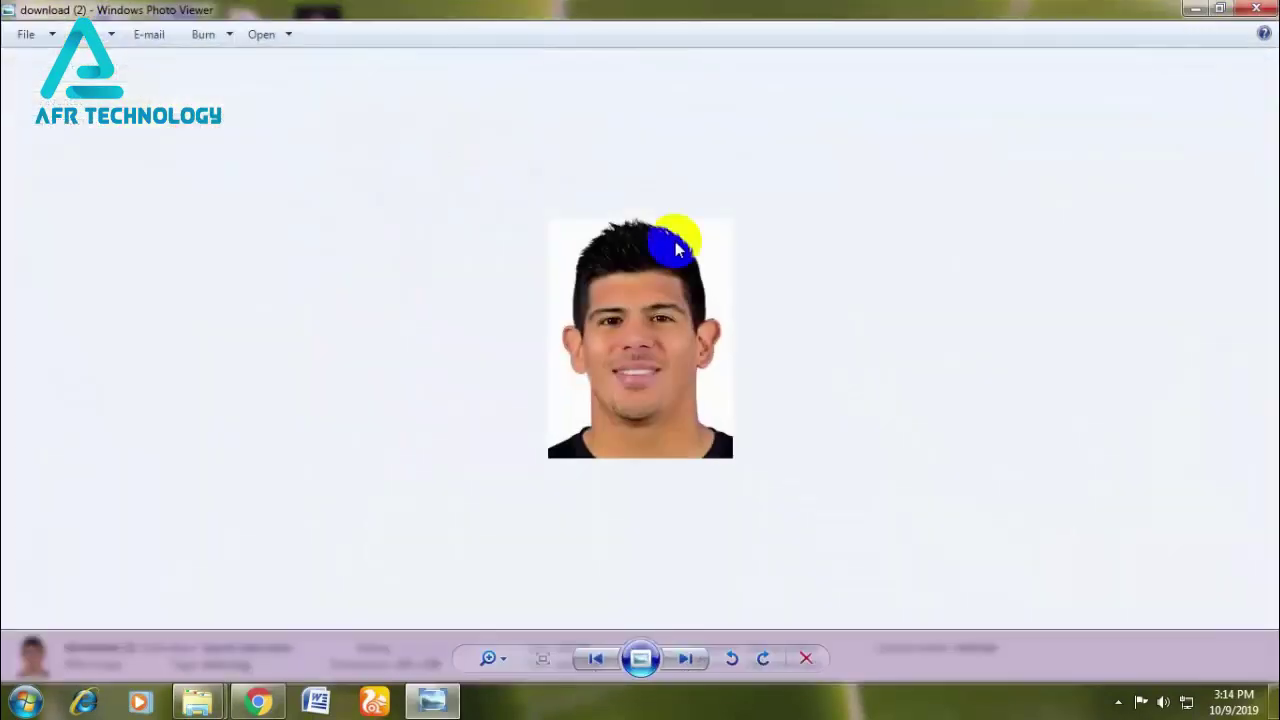
pyautogui.scroll(3, 675, 241)
pyautogui.click(1262, 10)
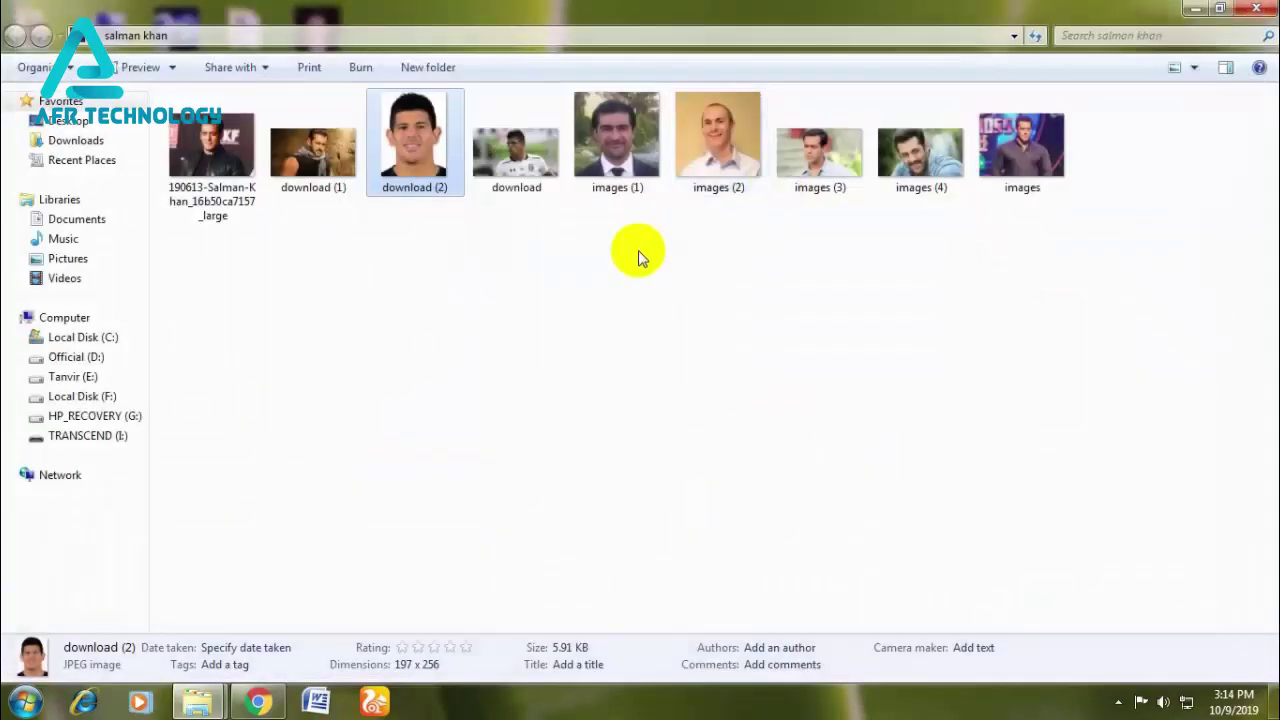
pyautogui.click(1262, 10)
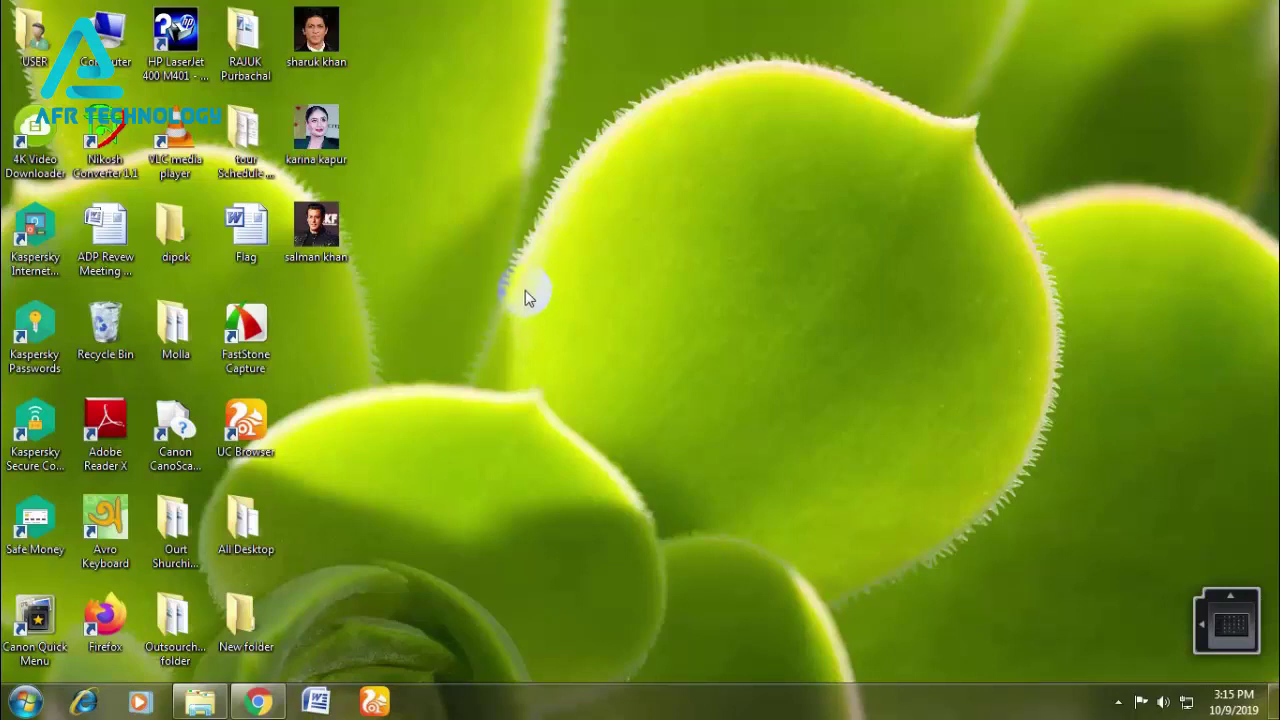
# - Launch Adobe Photoshop 7.0 and start a new document
pyautogui.click(24, 702)
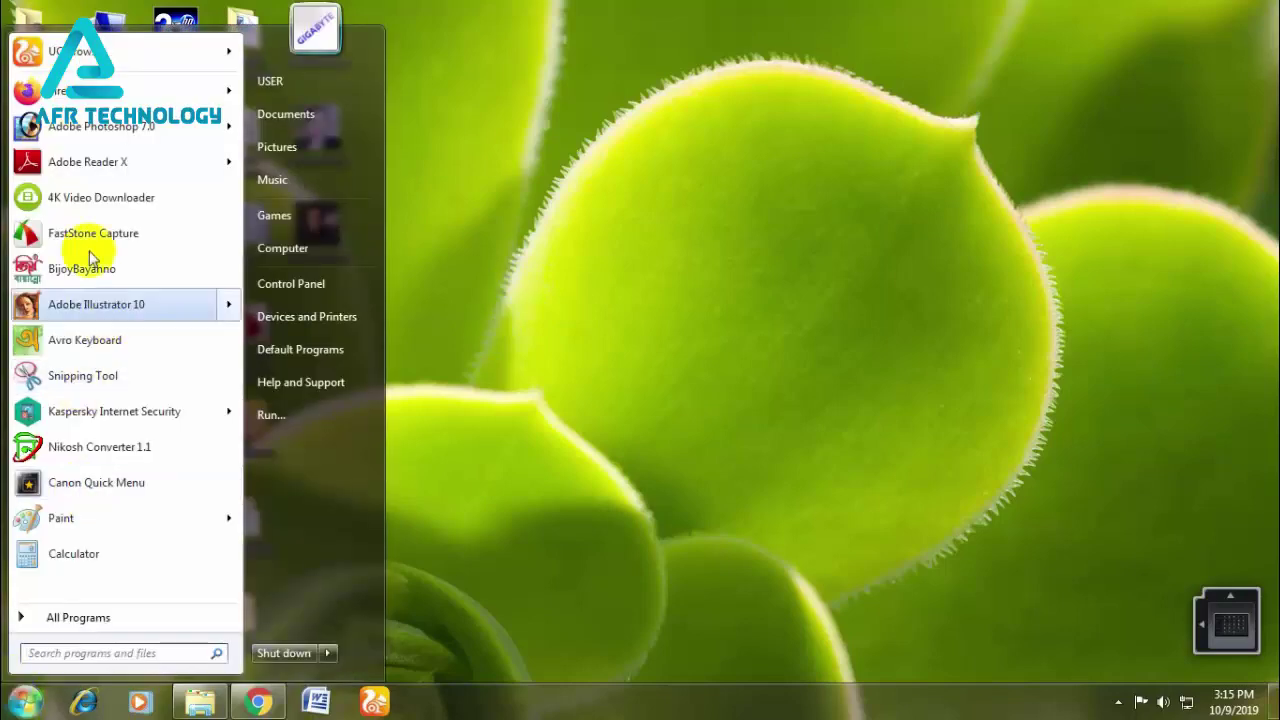
pyautogui.click(100, 126)
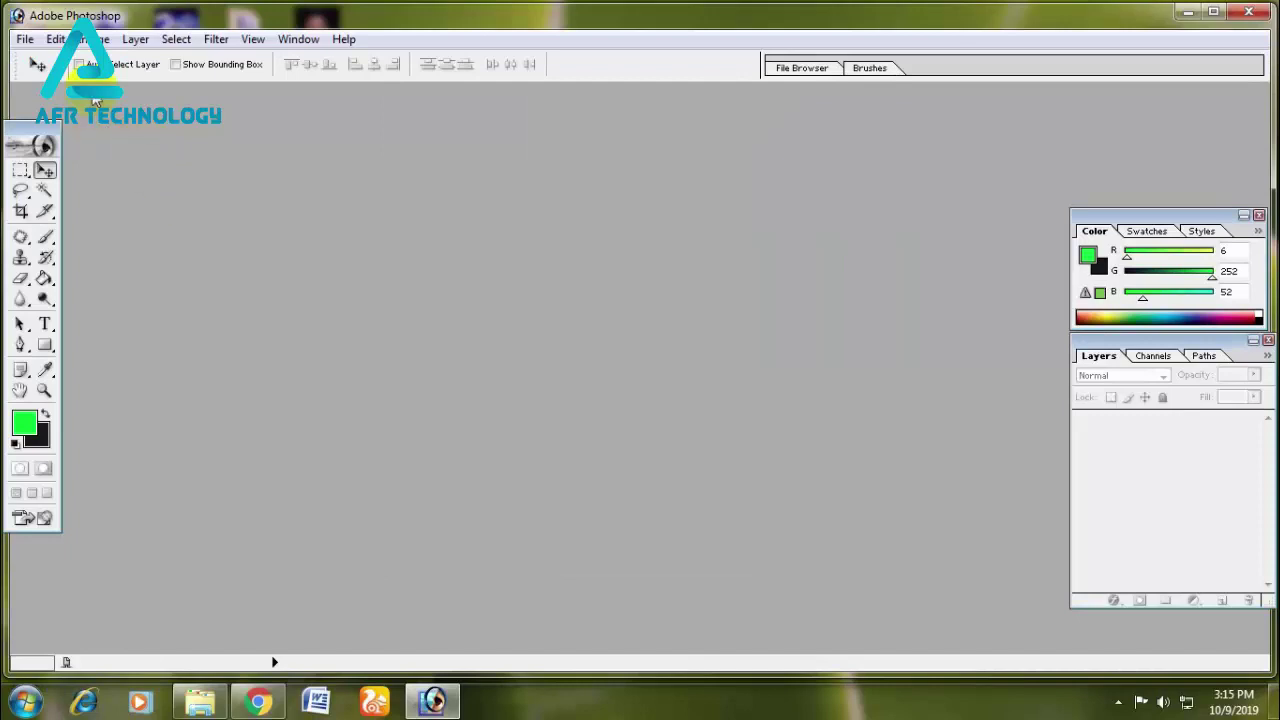
pyautogui.click(25, 40)
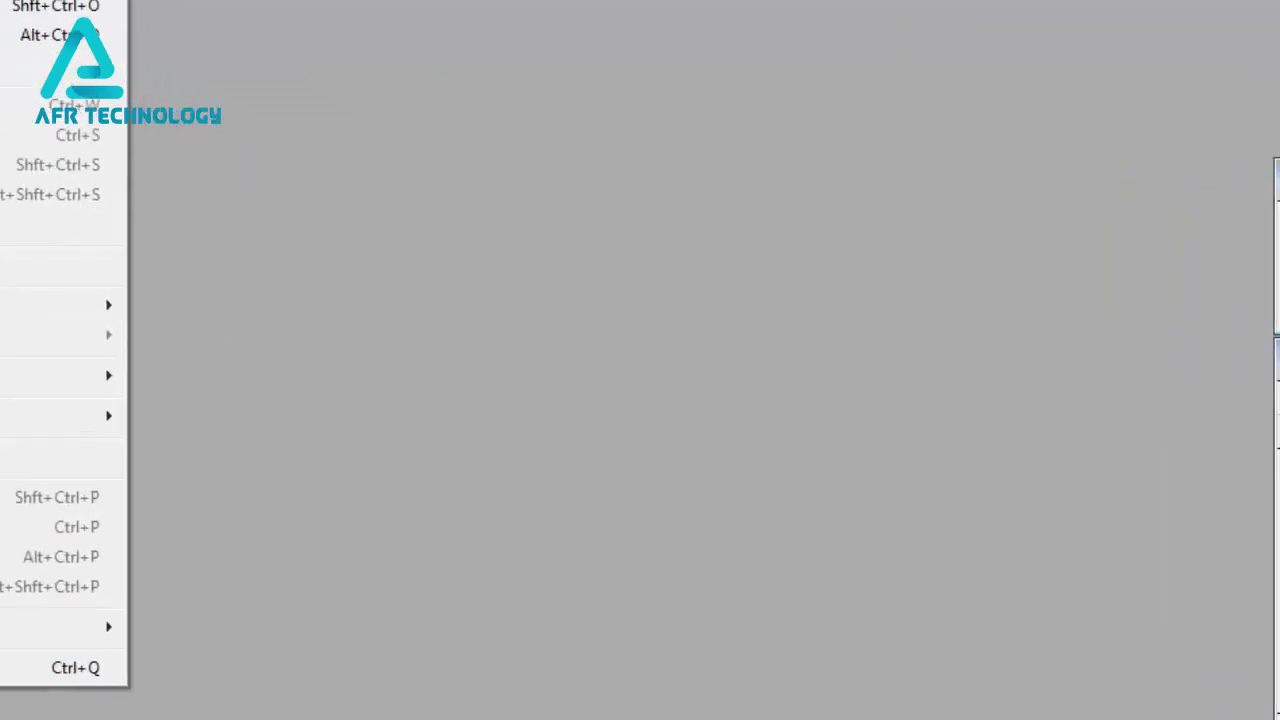
pyautogui.click(55, 60)
# - Specify a document size of 512 by 512 pixels at a resolution of 300 pixels/inch
pyautogui.click(646, 292)
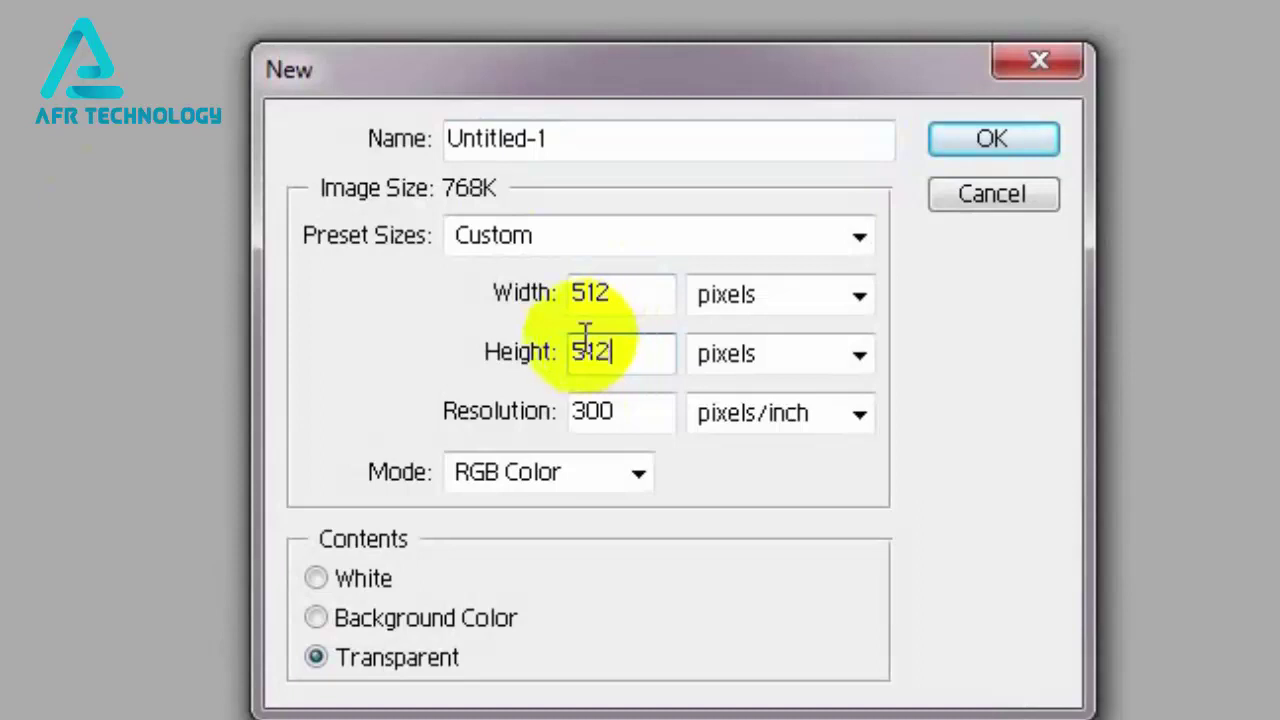
pyautogui.click(645, 410)
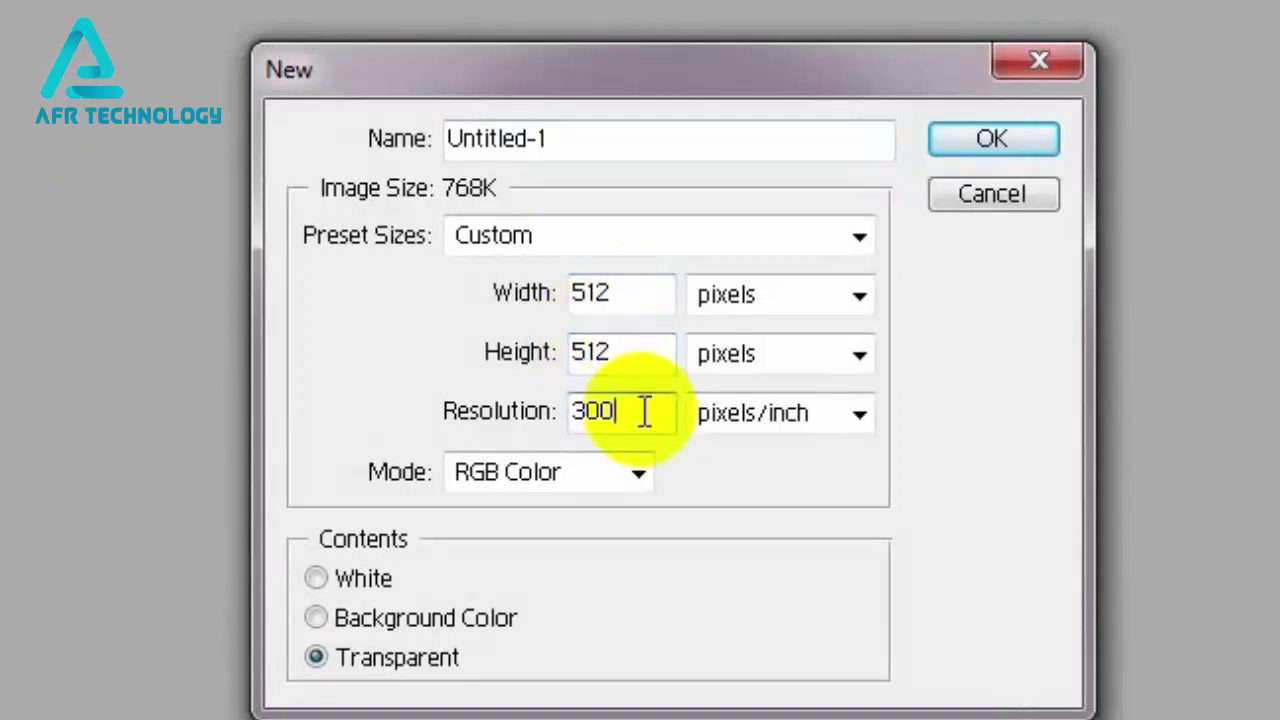
pyautogui.click(797, 300)
pyautogui.click(797, 300)
pyautogui.click(783, 349)
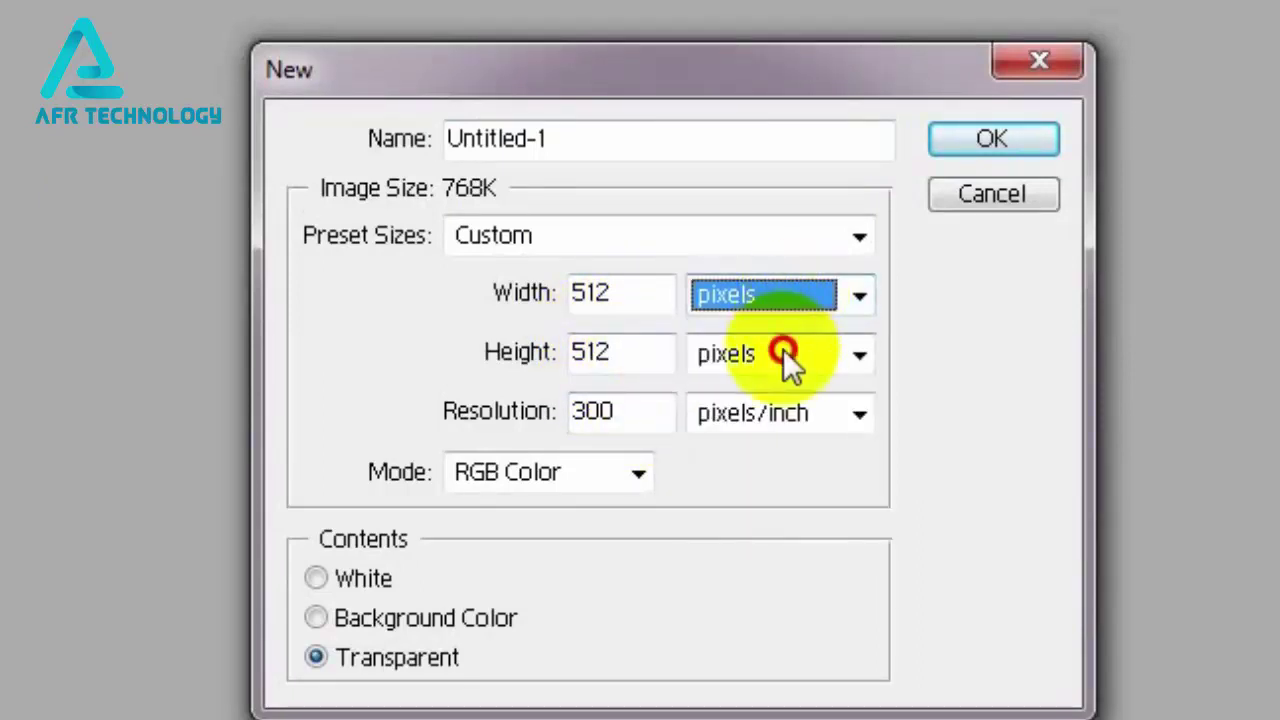
pyautogui.click(783, 349)
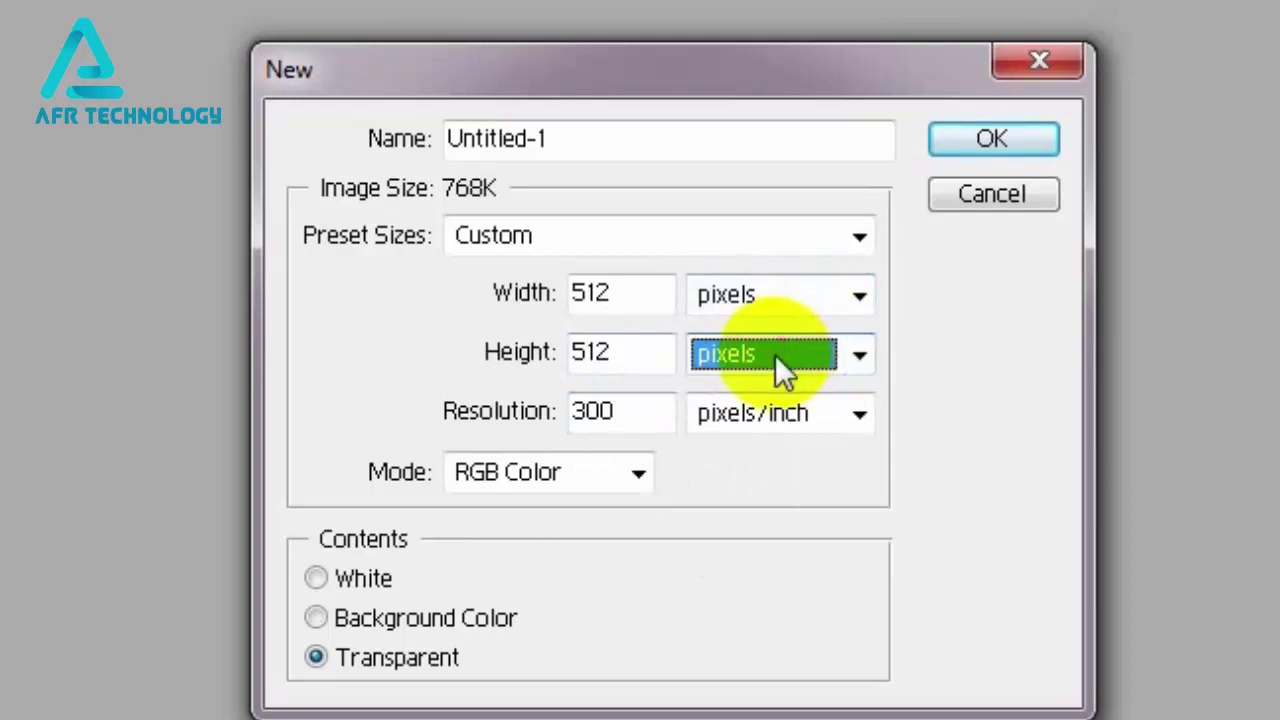
# - Create the document with transparent contents and move its window to the middle of the workspace
pyautogui.click(362, 578)
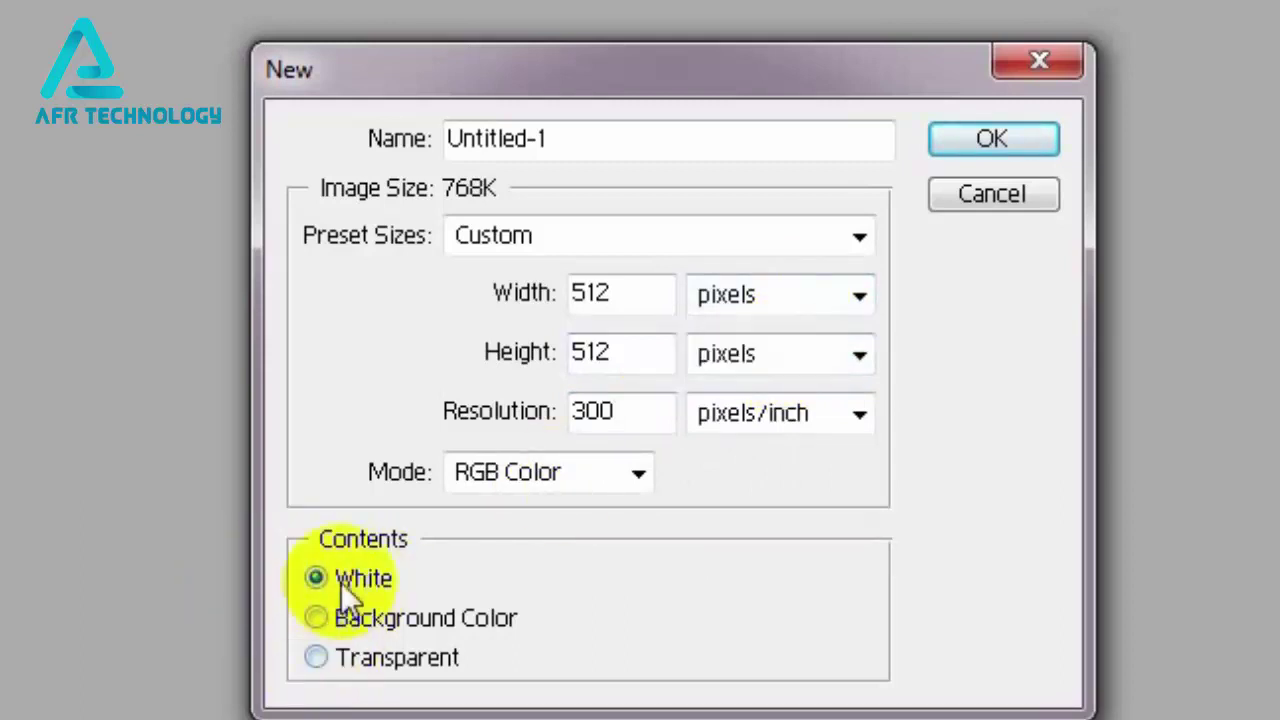
pyautogui.click(336, 670)
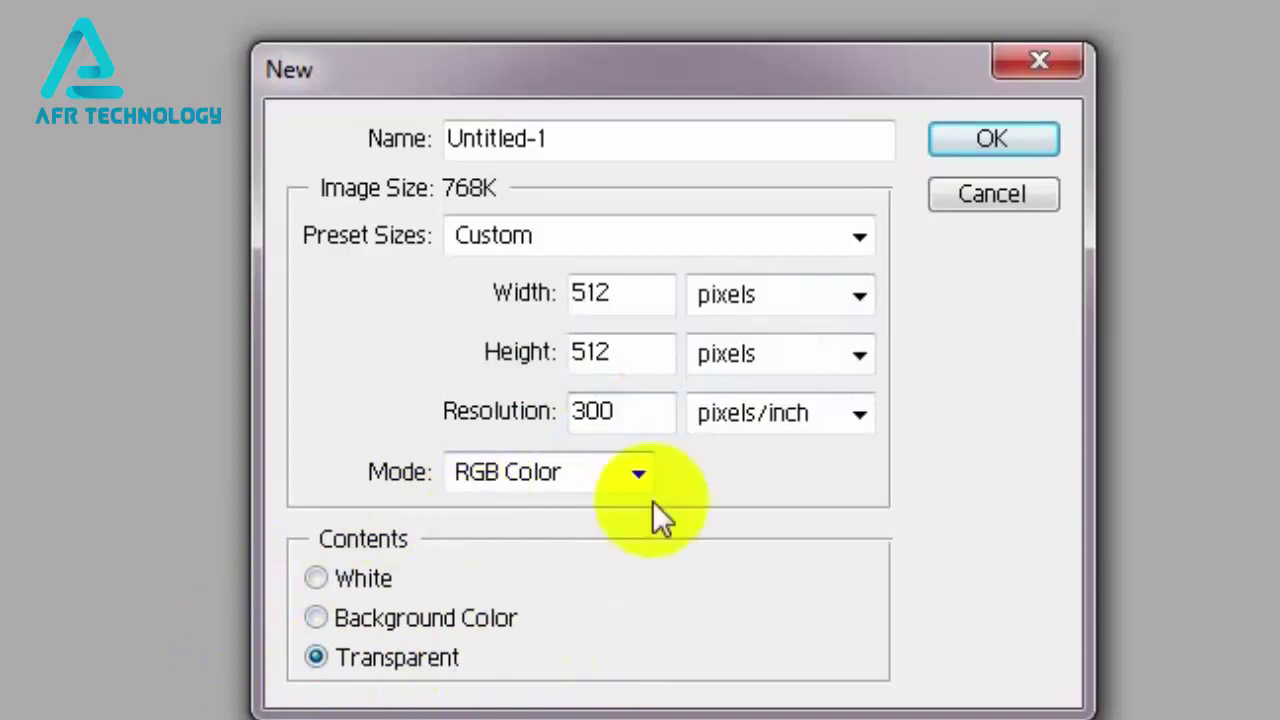
pyautogui.click(1006, 158)
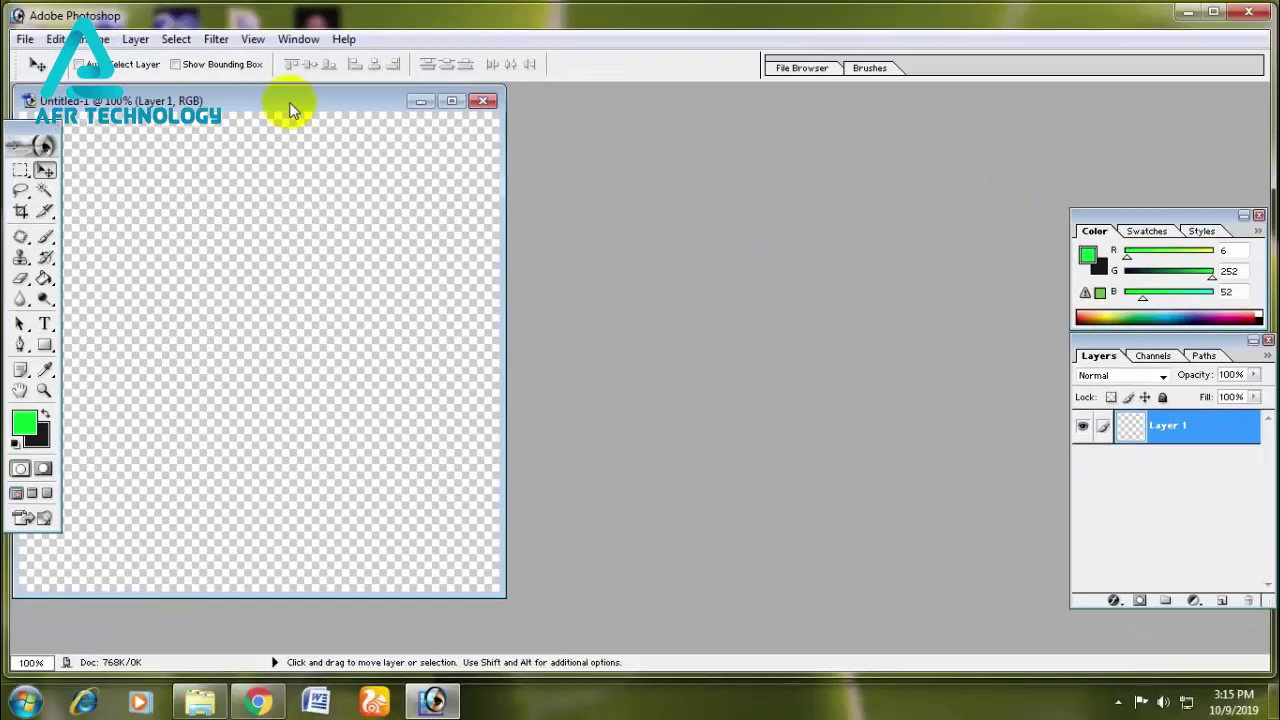
pyautogui.moveTo(286, 104); pyautogui.dragTo(706, 137)
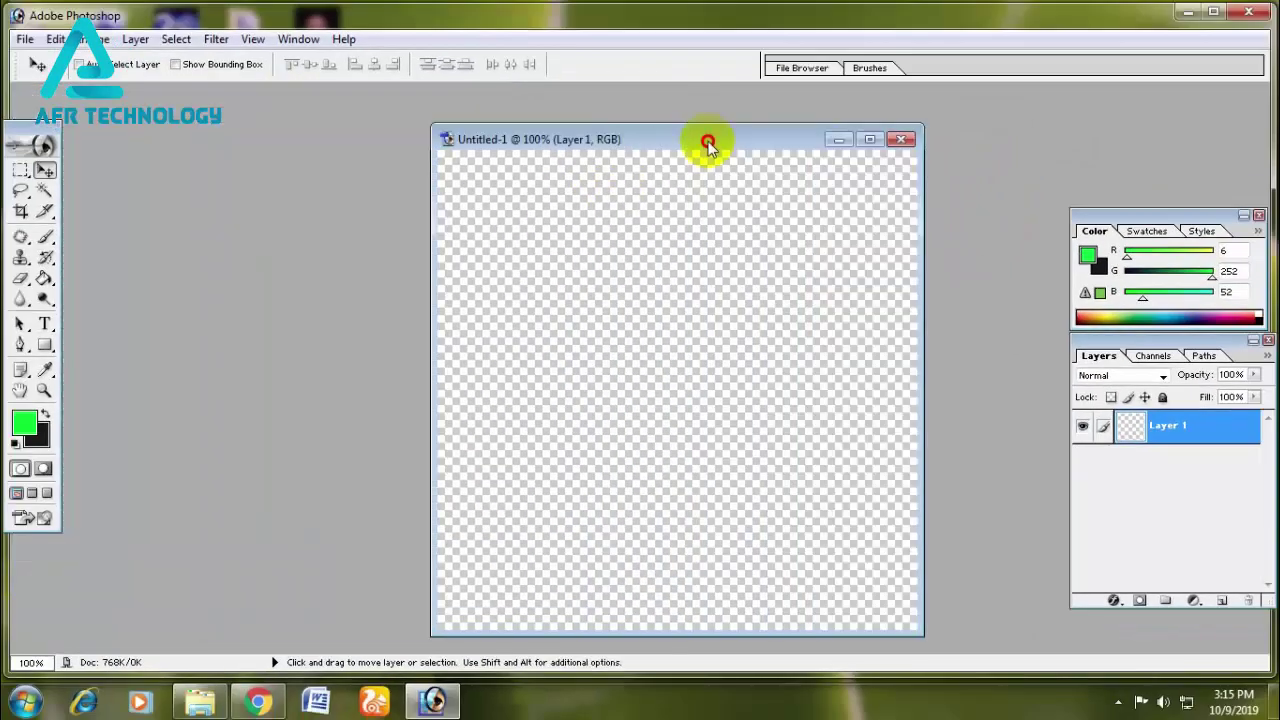
# - Open the oih_i7S7 photo from the My Music folder
pyautogui.click(25, 40)
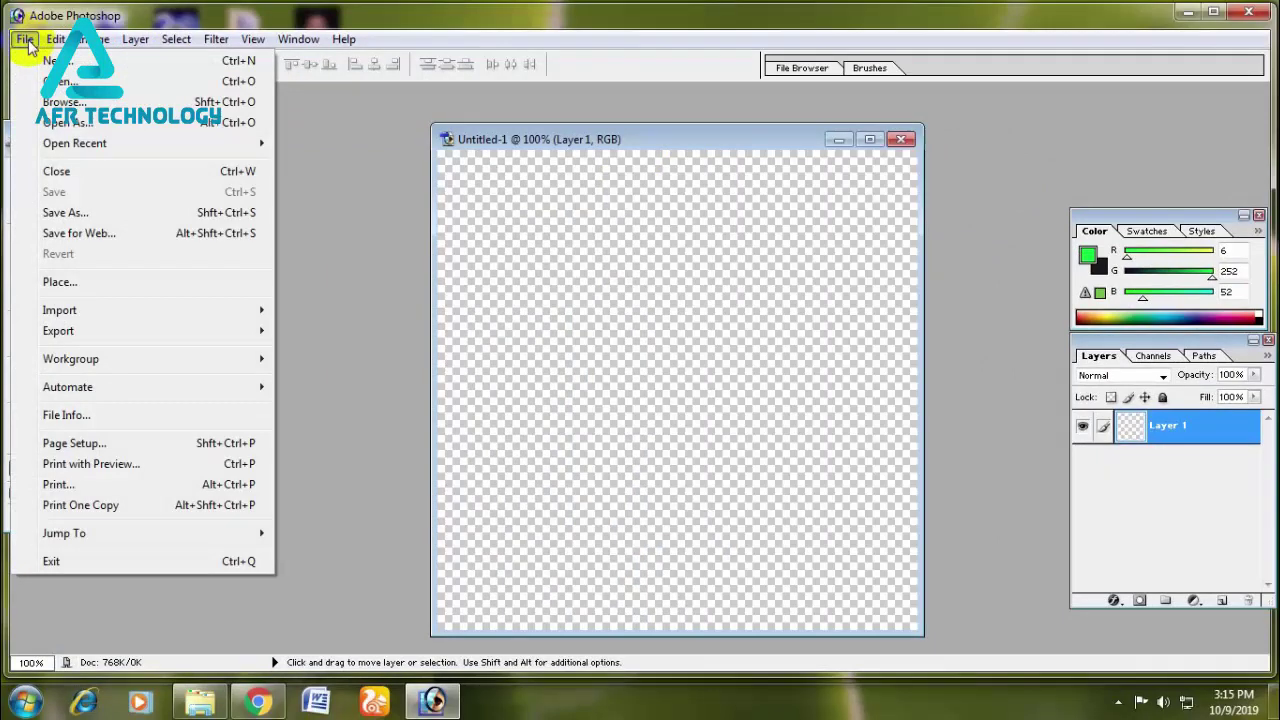
pyautogui.click(58, 81)
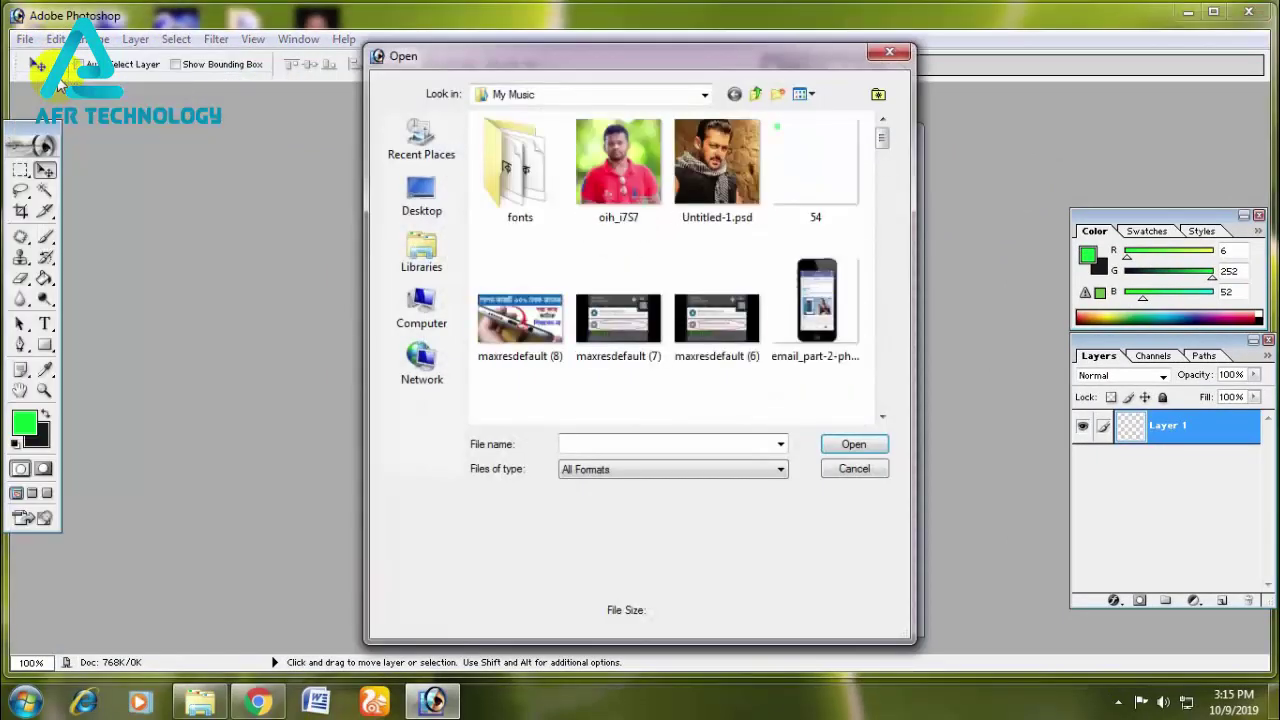
pyautogui.click(612, 180)
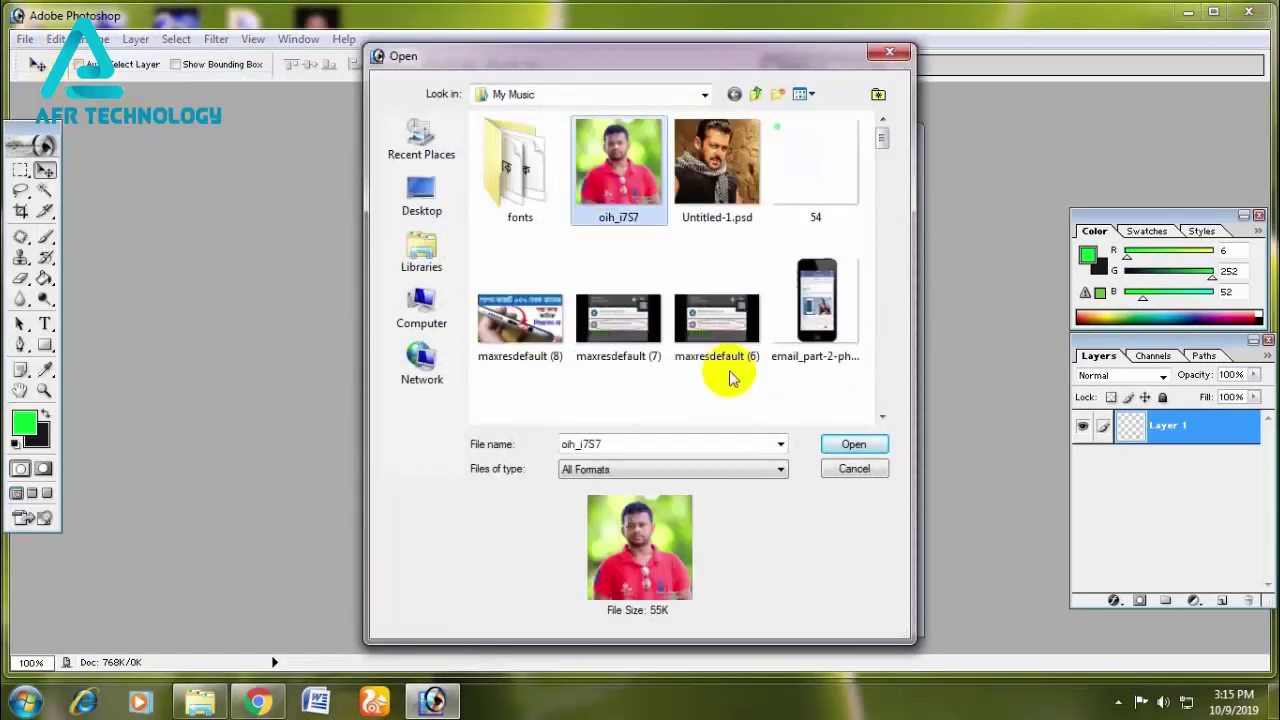
pyautogui.click(853, 445)
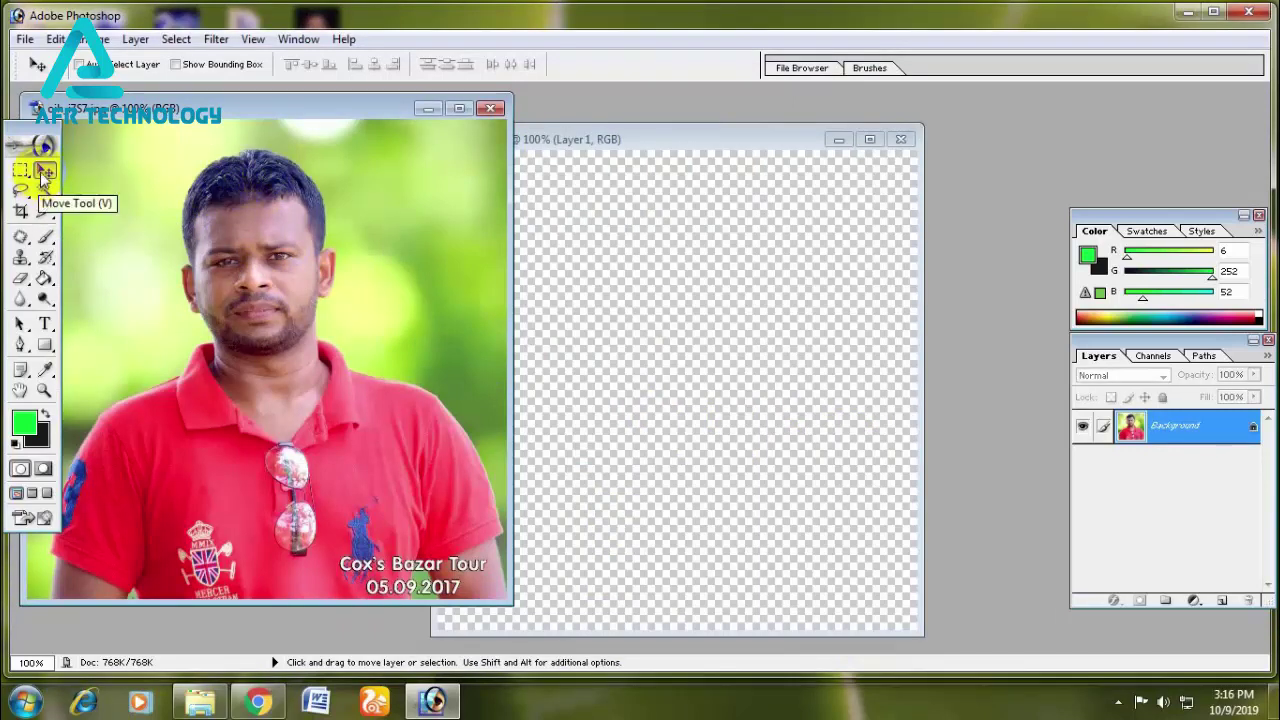
# - Copy the photo into the Untitled-1 document, close the original, and align the photo to fill the whole canvas in a maximized window
pyautogui.moveTo(255, 202); pyautogui.dragTo(651, 280)
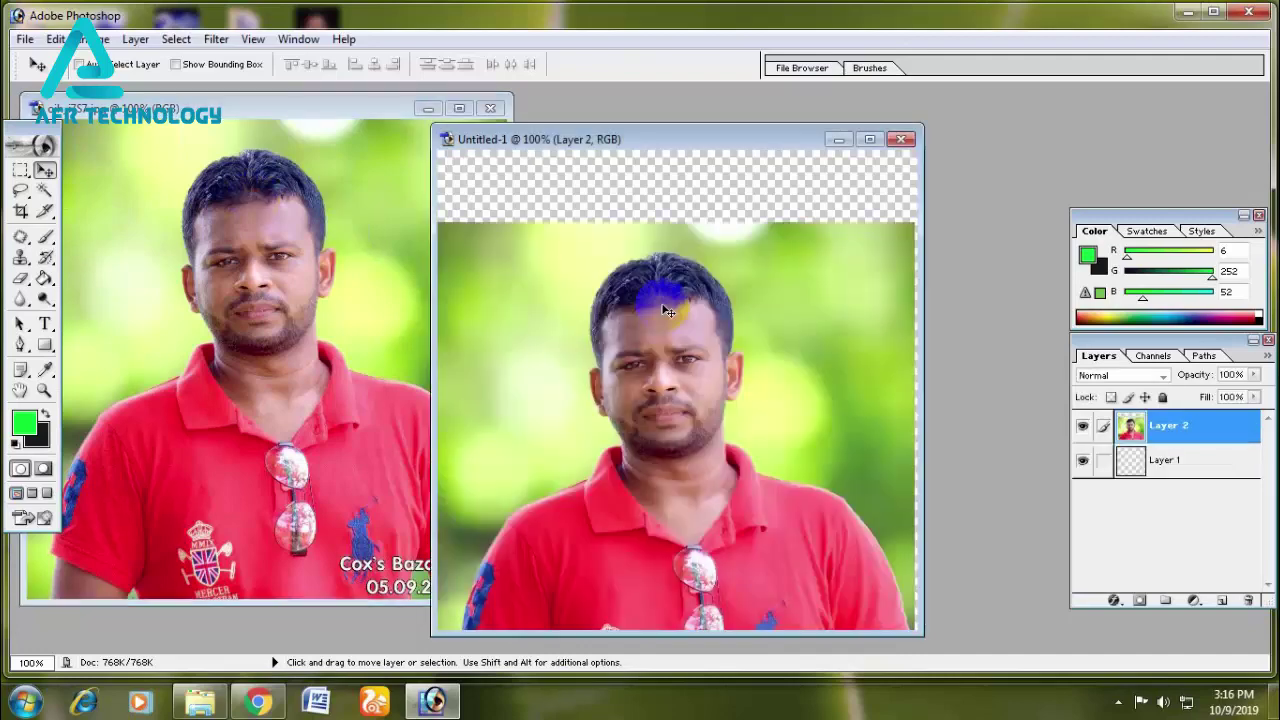
pyautogui.click(491, 108)
pyautogui.moveTo(674, 334); pyautogui.dragTo(699, 297)
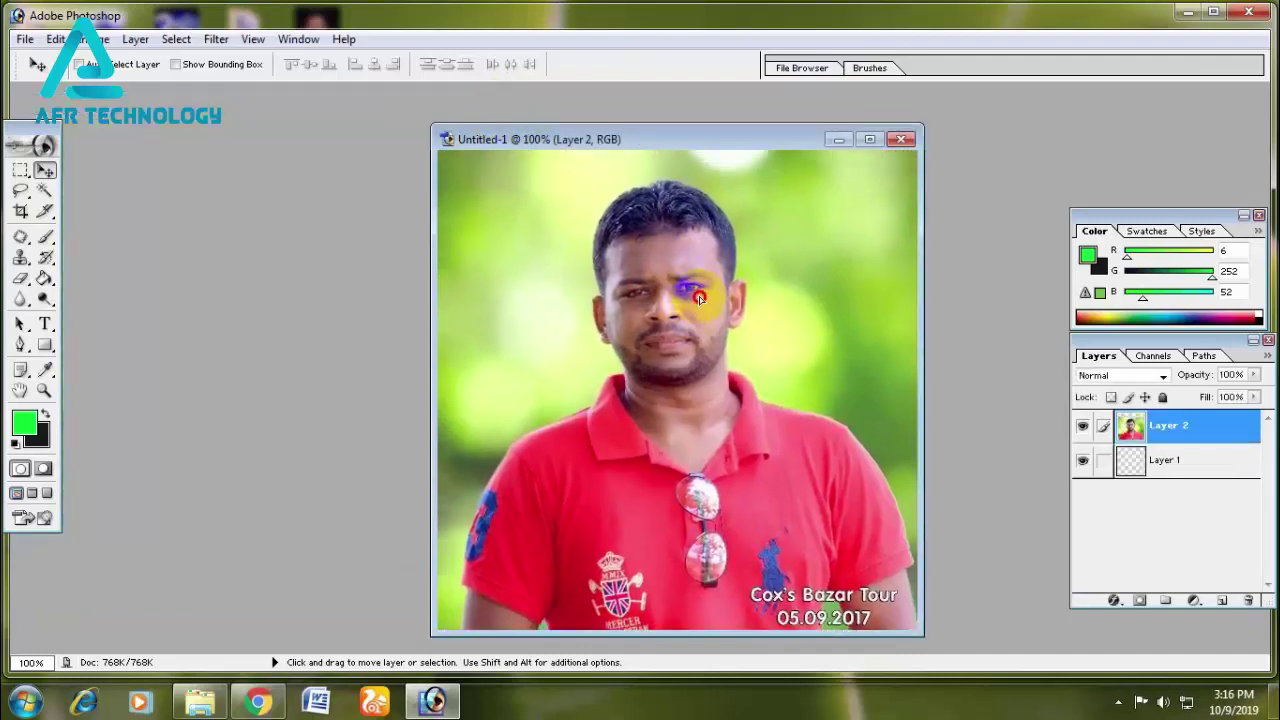
pyautogui.click(871, 140)
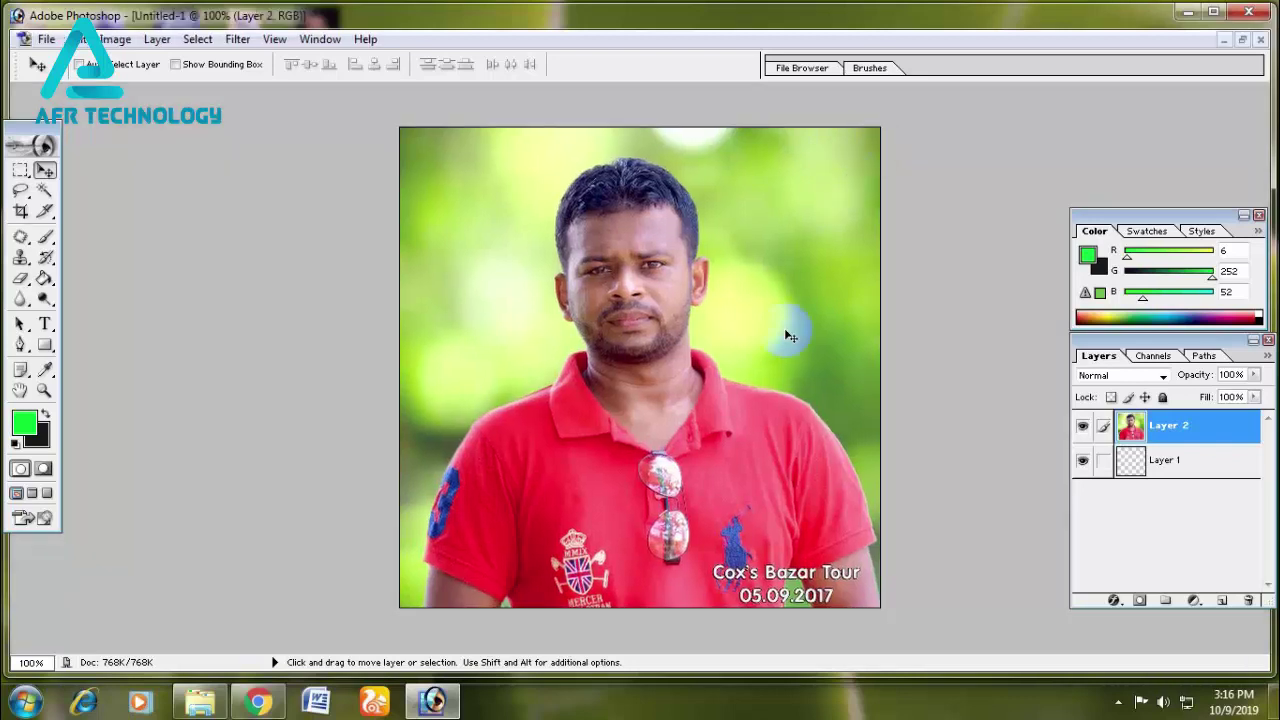
pyautogui.moveTo(752, 343)
pyautogui.mouseDown()
pyautogui.moveTo(766, 383)
pyautogui.moveTo(756, 352)
pyautogui.mouseUp()
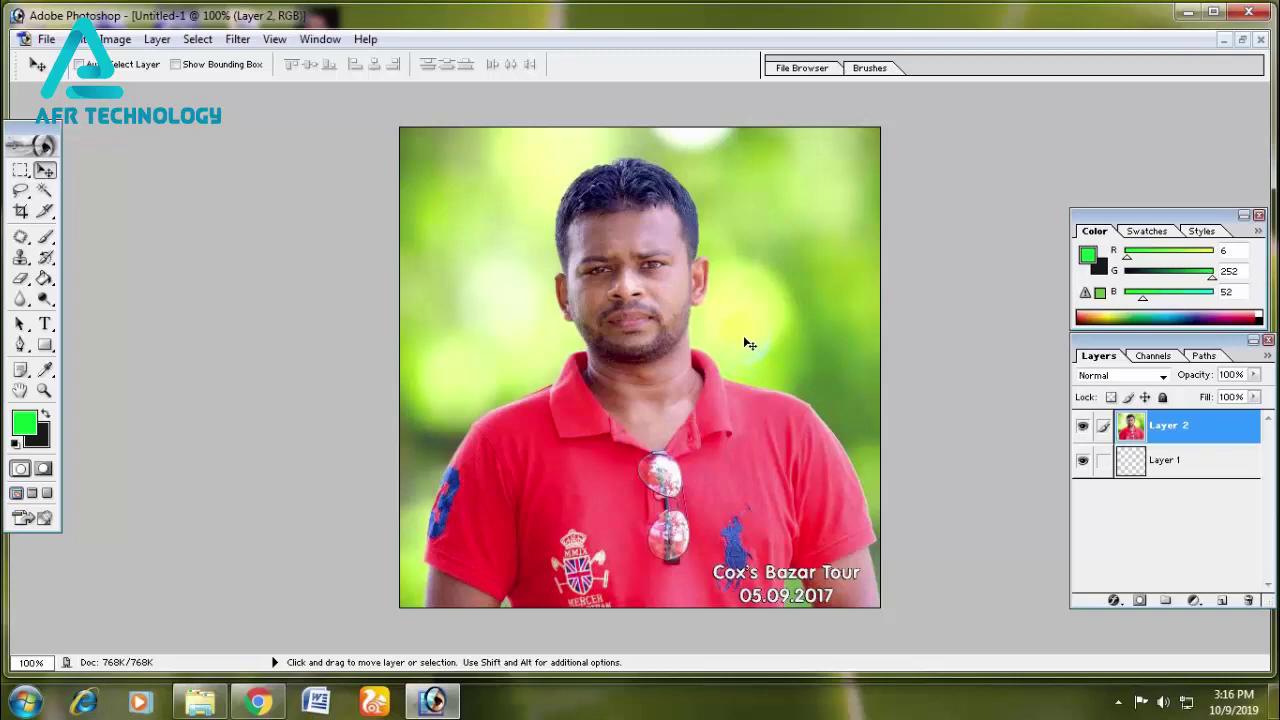
# - Start saving the document as a new file and choose the Music library as its location
pyautogui.click(46, 42)
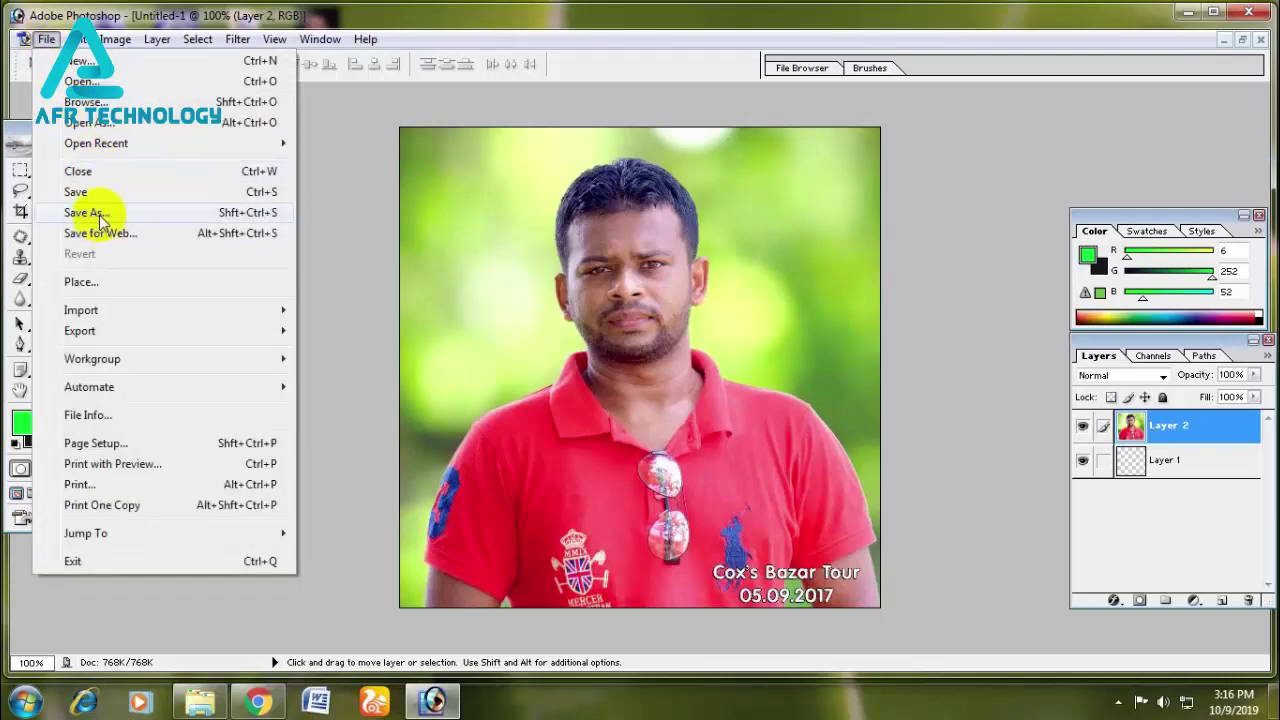
pyautogui.click(99, 213)
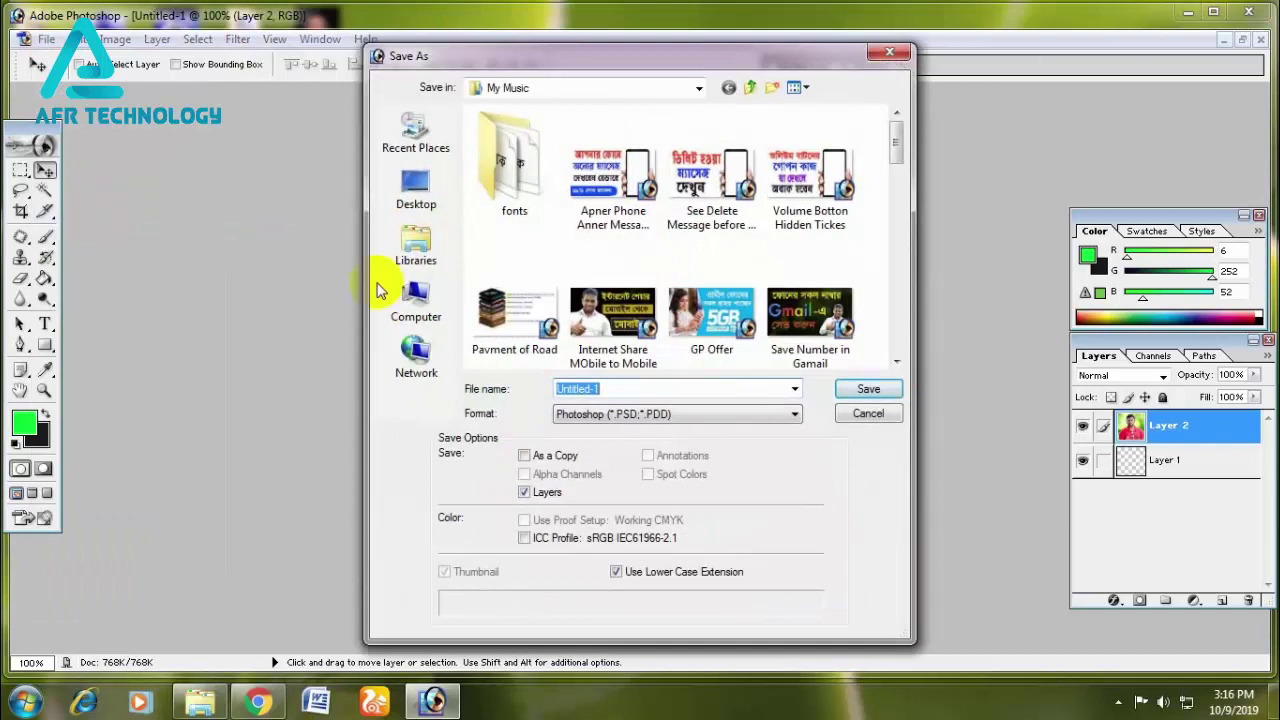
pyautogui.click(424, 256)
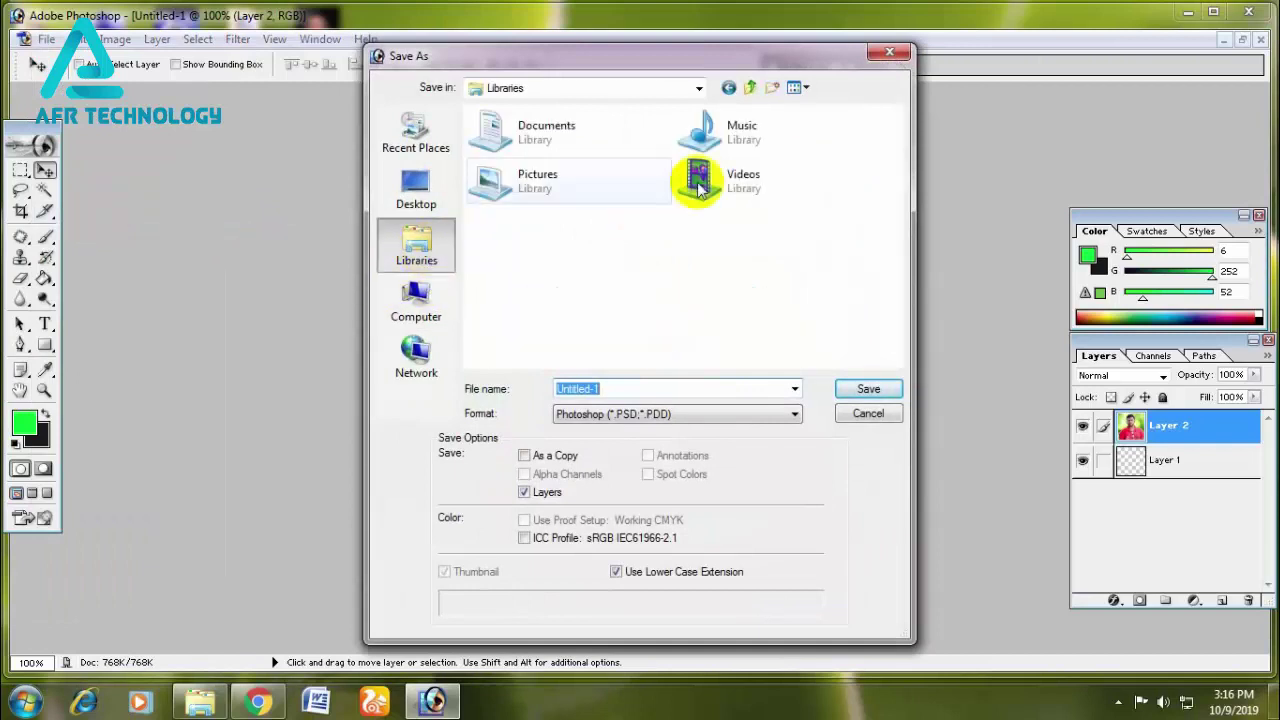
pyautogui.doubleClick(755, 143)
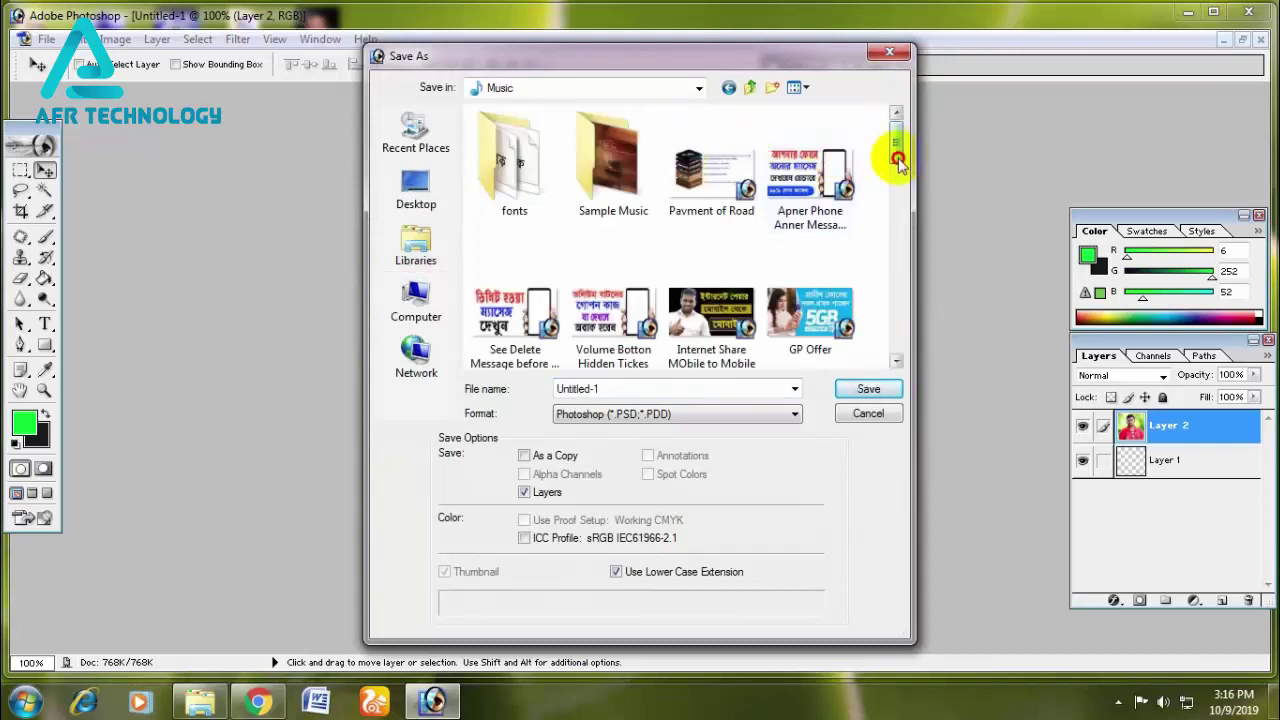
pyautogui.moveTo(894, 157); pyautogui.dragTo(586, 229)
pyautogui.click(430, 250)
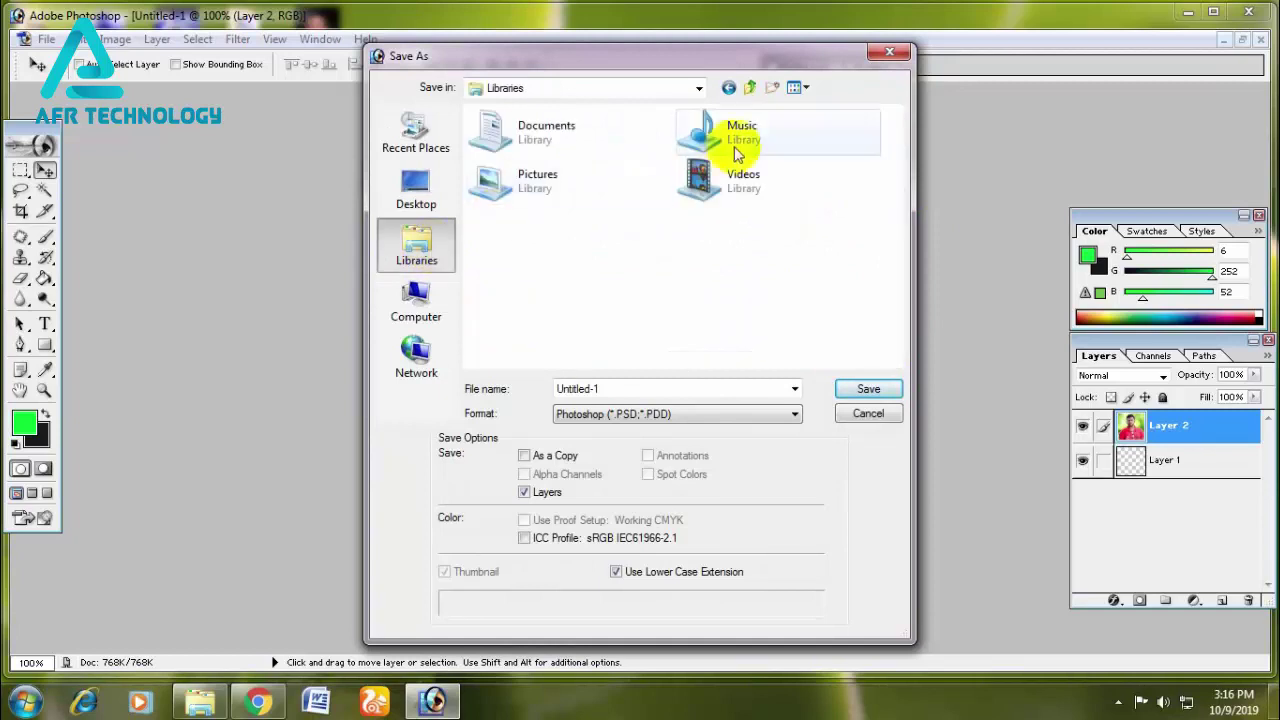
pyautogui.doubleClick(700, 128)
# - Save the document in Photoshop format under a name made of a long row of 2s, without replacing the existing Untitled-1.psd
pyautogui.click(850, 390)
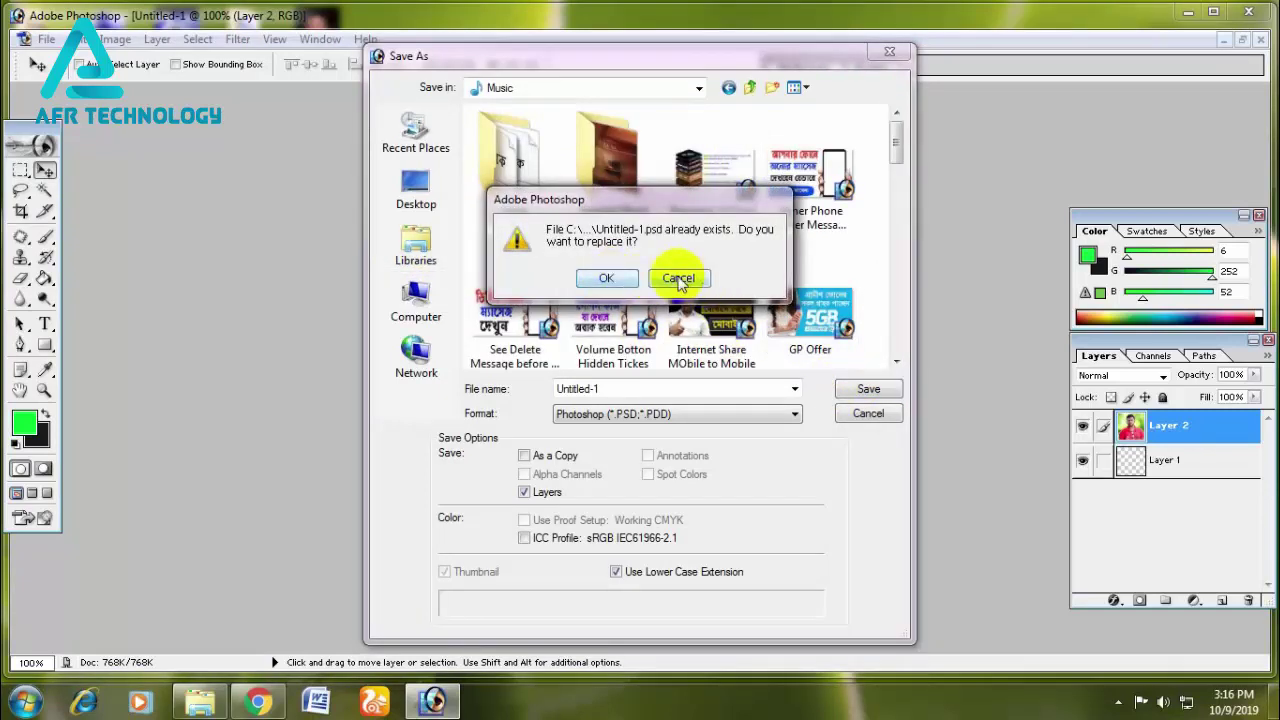
pyautogui.click(678, 278)
pyautogui.doubleClick(600, 389)
pyautogui.write('2222222222222222222222222222222222222222')
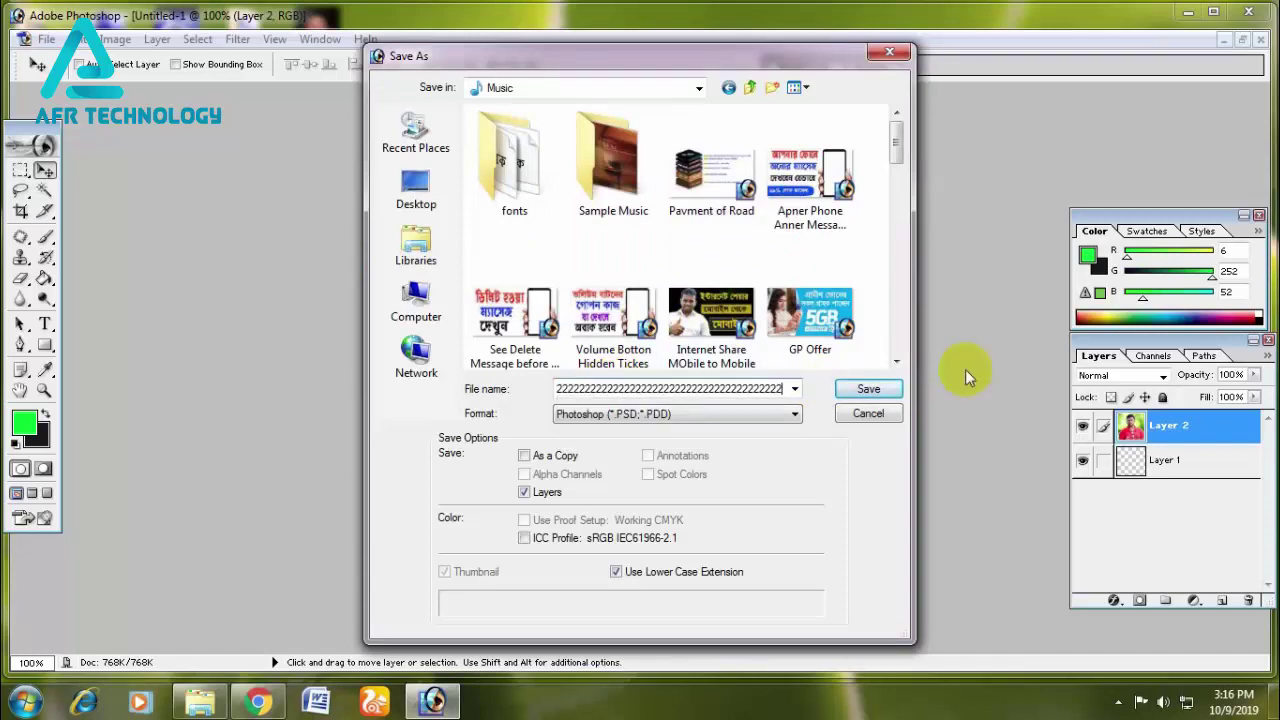
pyautogui.press('Return')
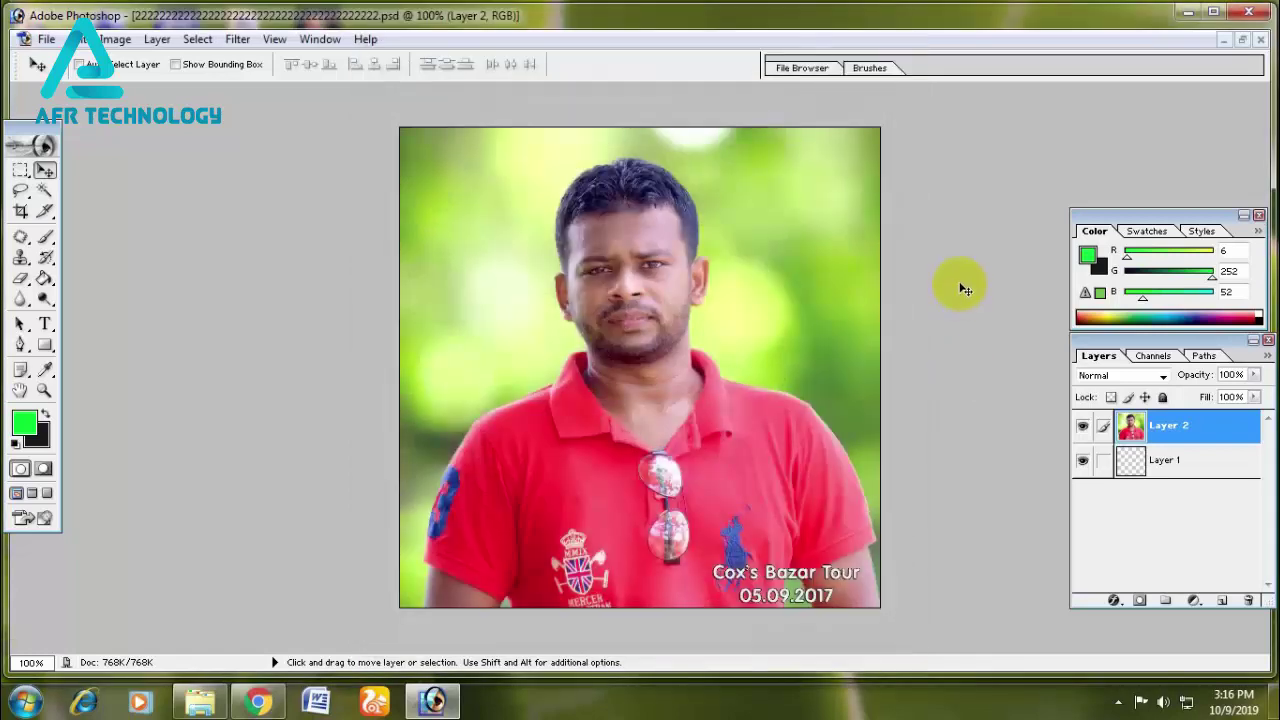
# - Switch to Chrome and go to the ICO conversion page of image.online-convert.com
pyautogui.click(1184, 16)
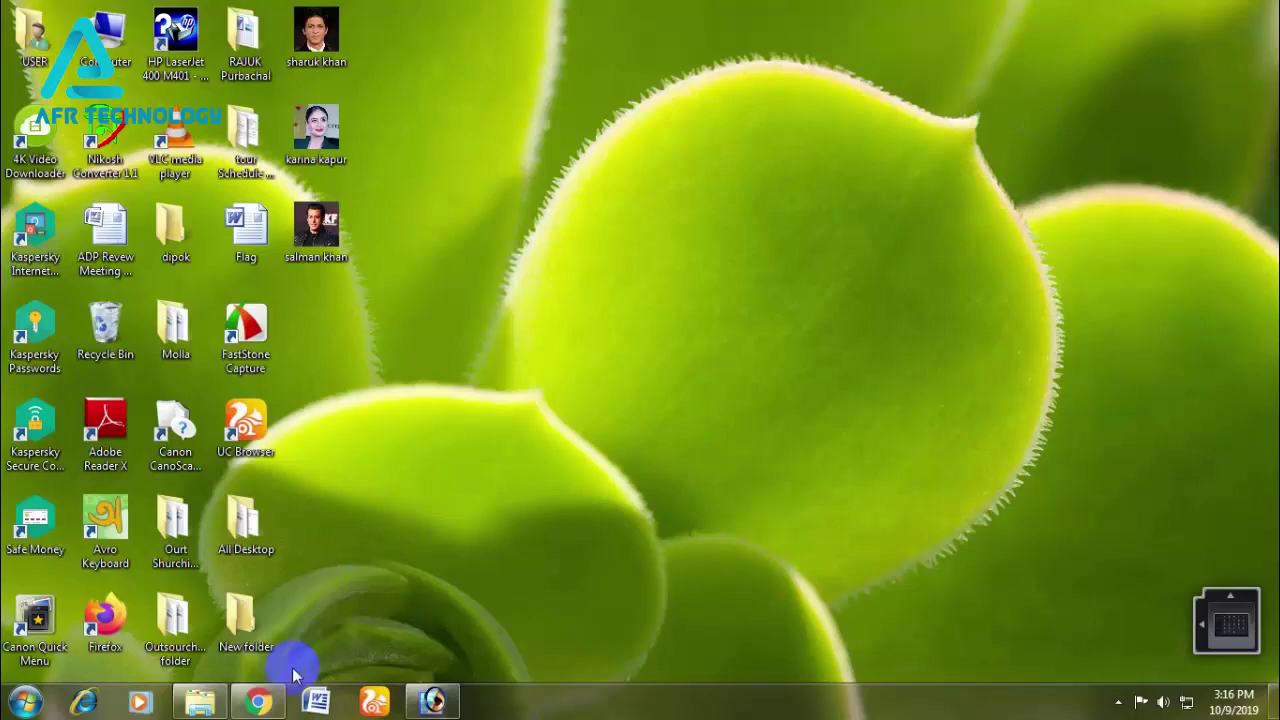
pyautogui.click(266, 700)
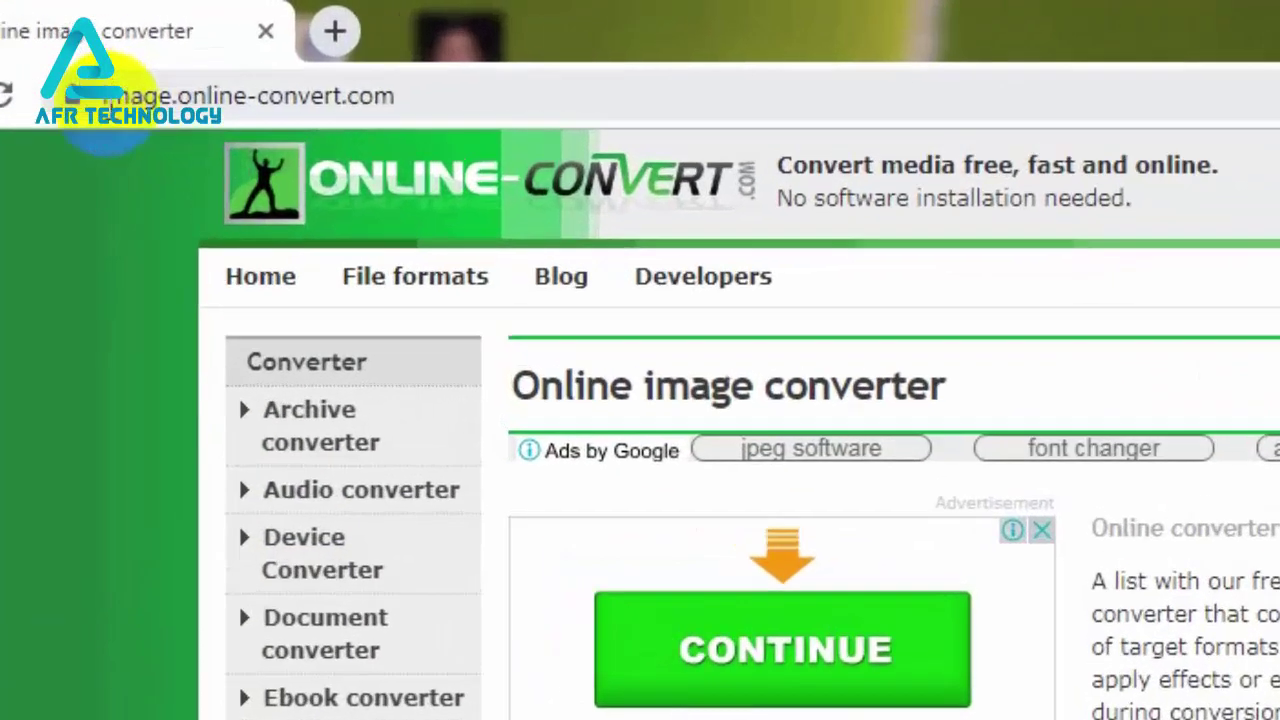
pyautogui.moveTo(137, 50); pyautogui.dragTo(294, 52)
pyautogui.moveTo(620, 190); pyautogui.dragTo(622, 200)
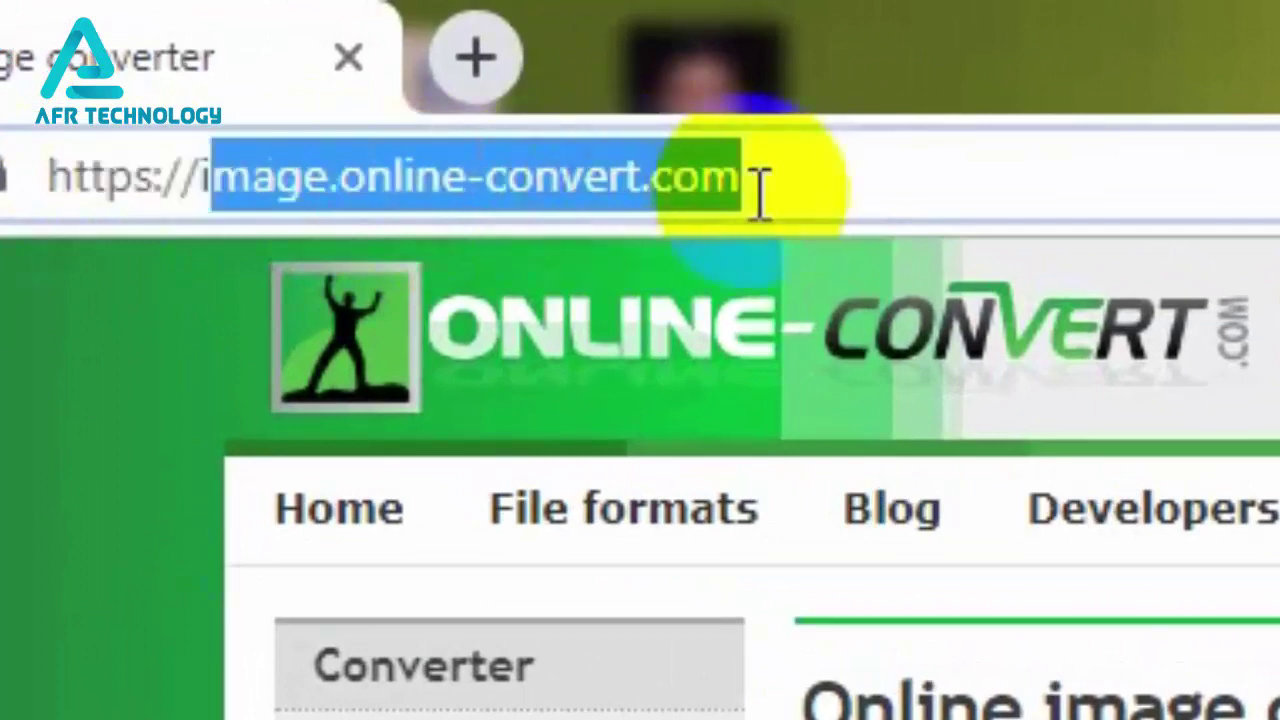
pyautogui.click(805, 192)
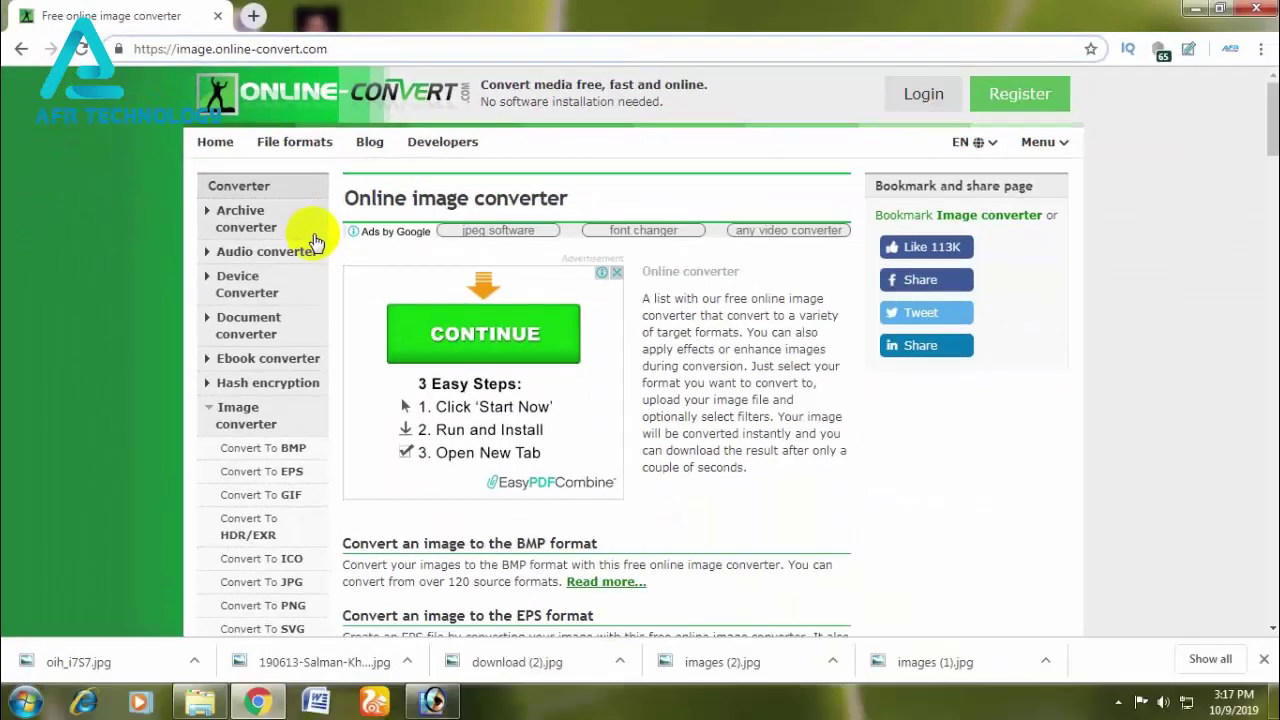
pyautogui.scroll(-4, 310, 238)
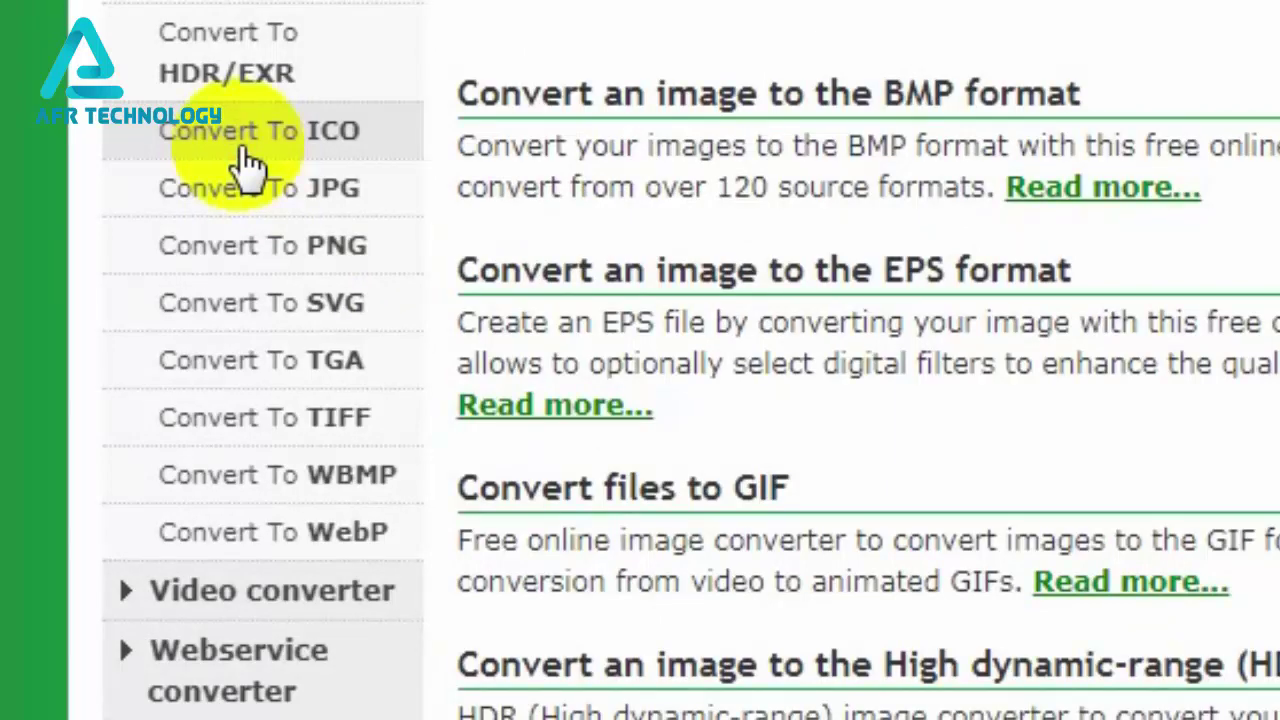
pyautogui.click(242, 155)
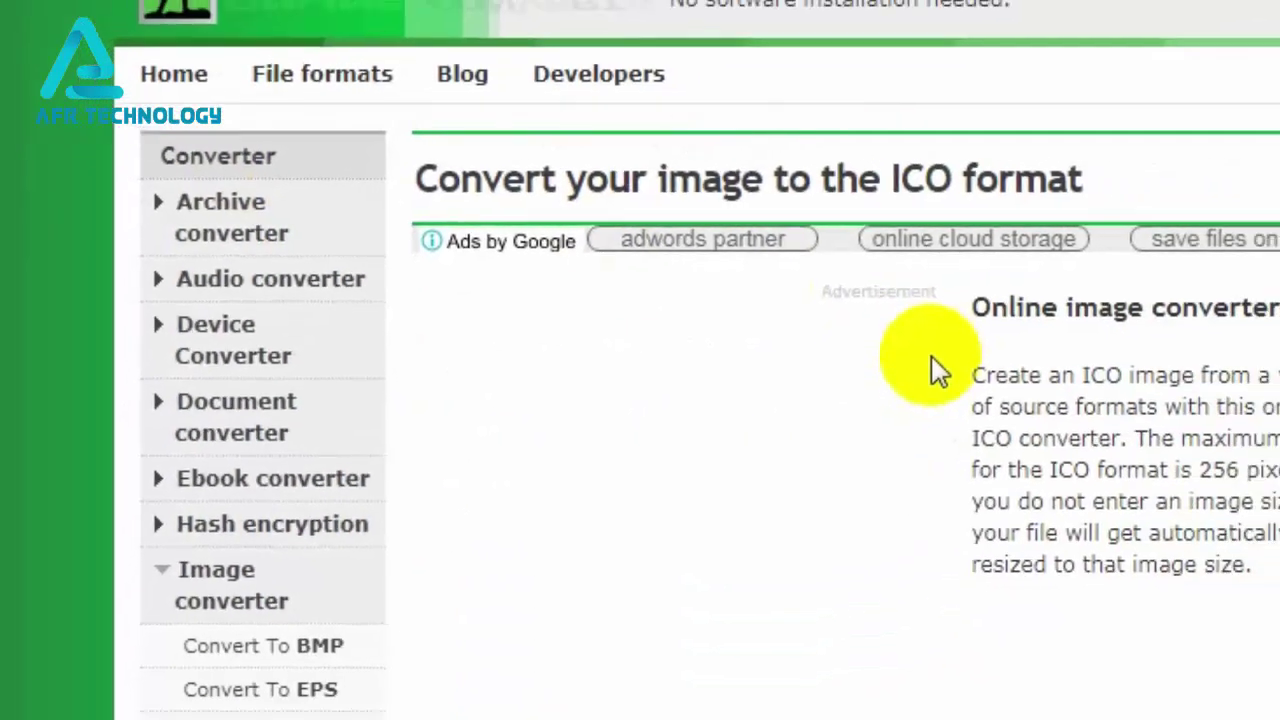
# - Upload the Photoshop file named with a row of 2s from the Music library to the ICO converter
pyautogui.scroll(-2, 640, 300)
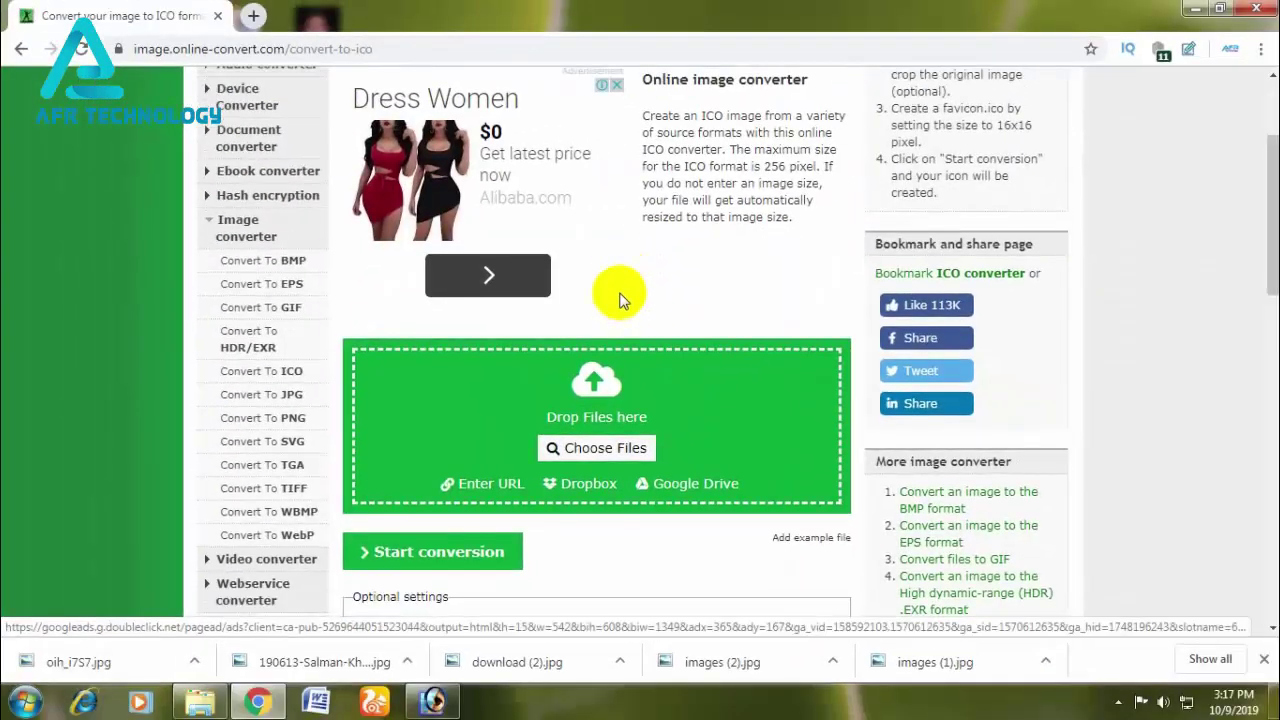
pyautogui.click(597, 448)
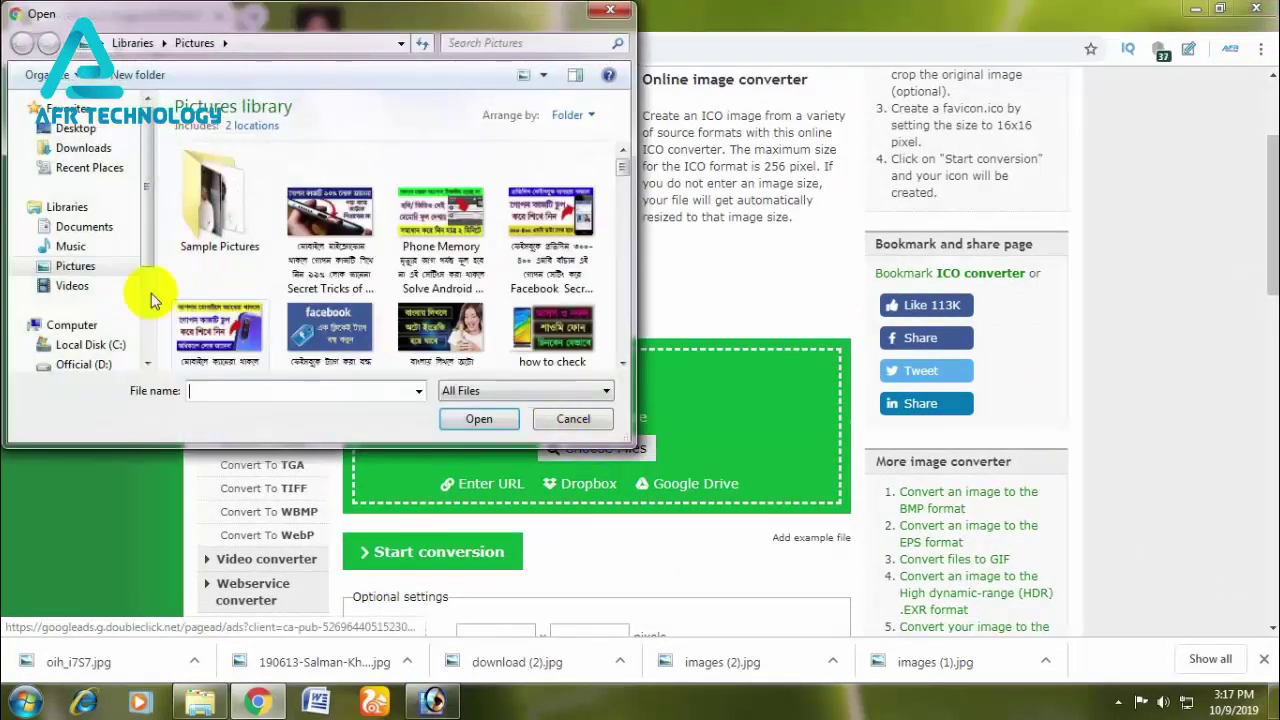
pyautogui.click(88, 247)
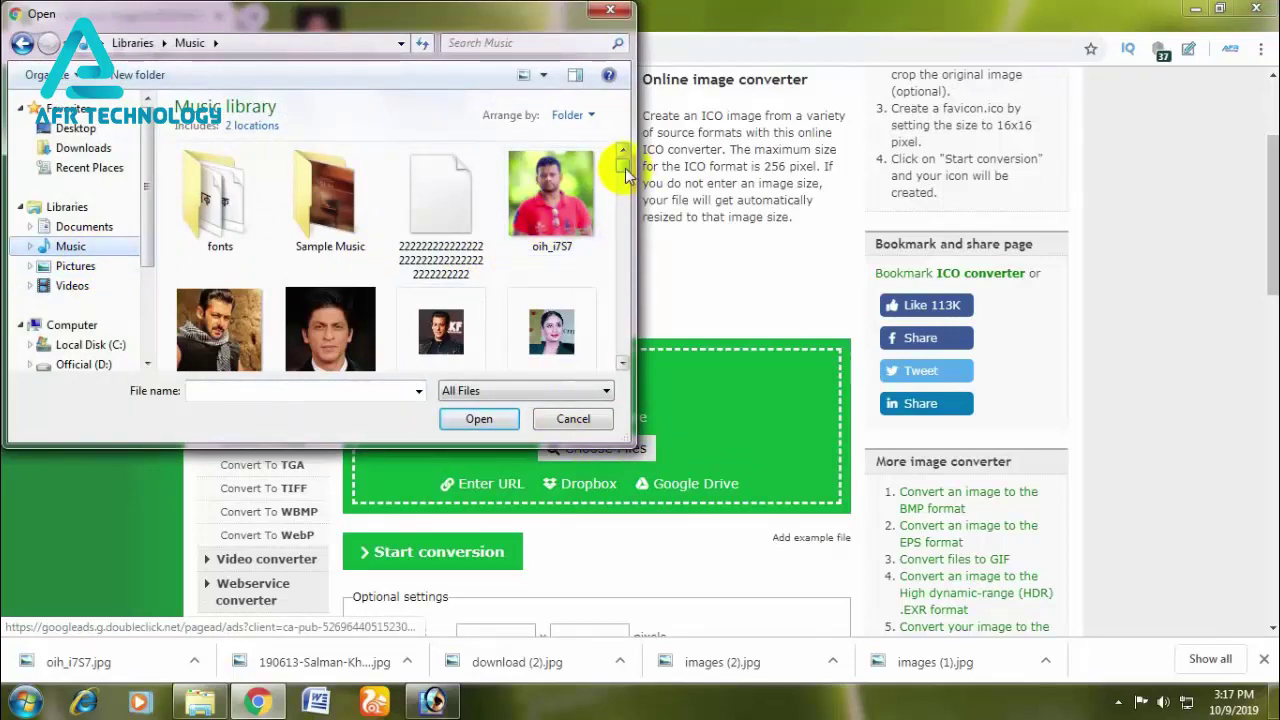
pyautogui.click(466, 204)
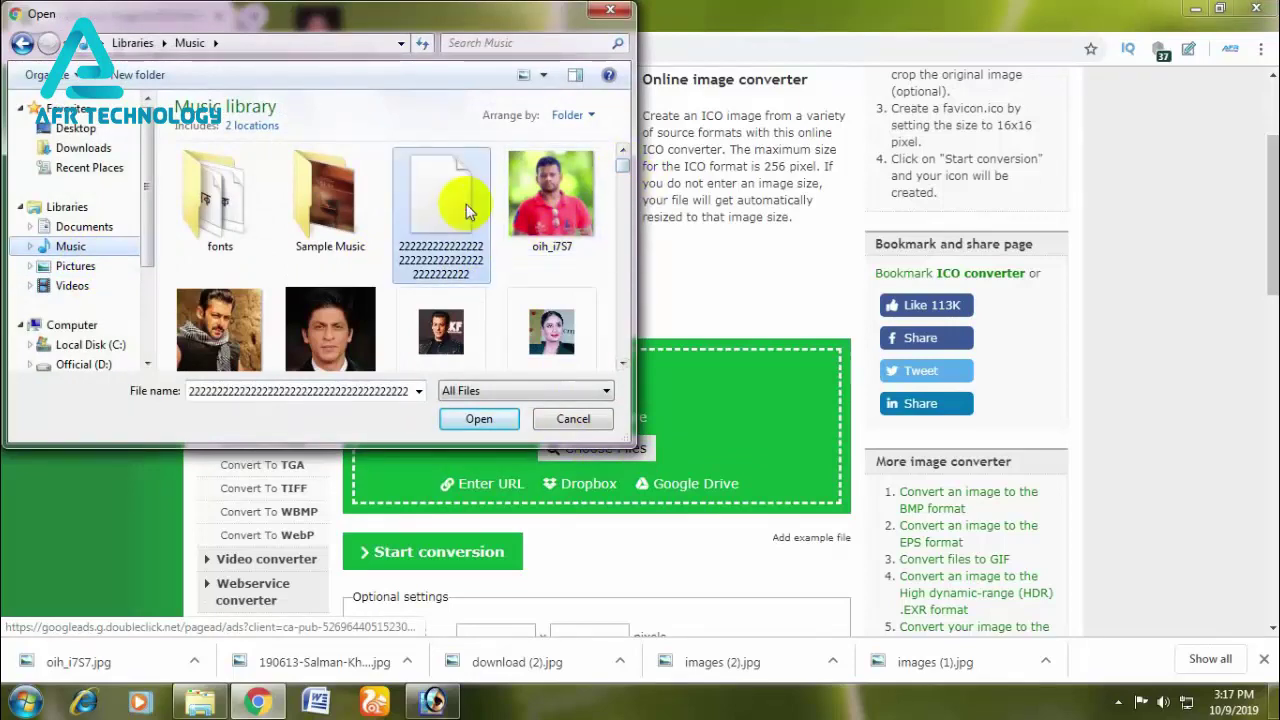
pyautogui.click(466, 419)
# - Convert the uploaded file to ICO without optional settings and download the converted file
pyautogui.scroll(-2, 466, 424)
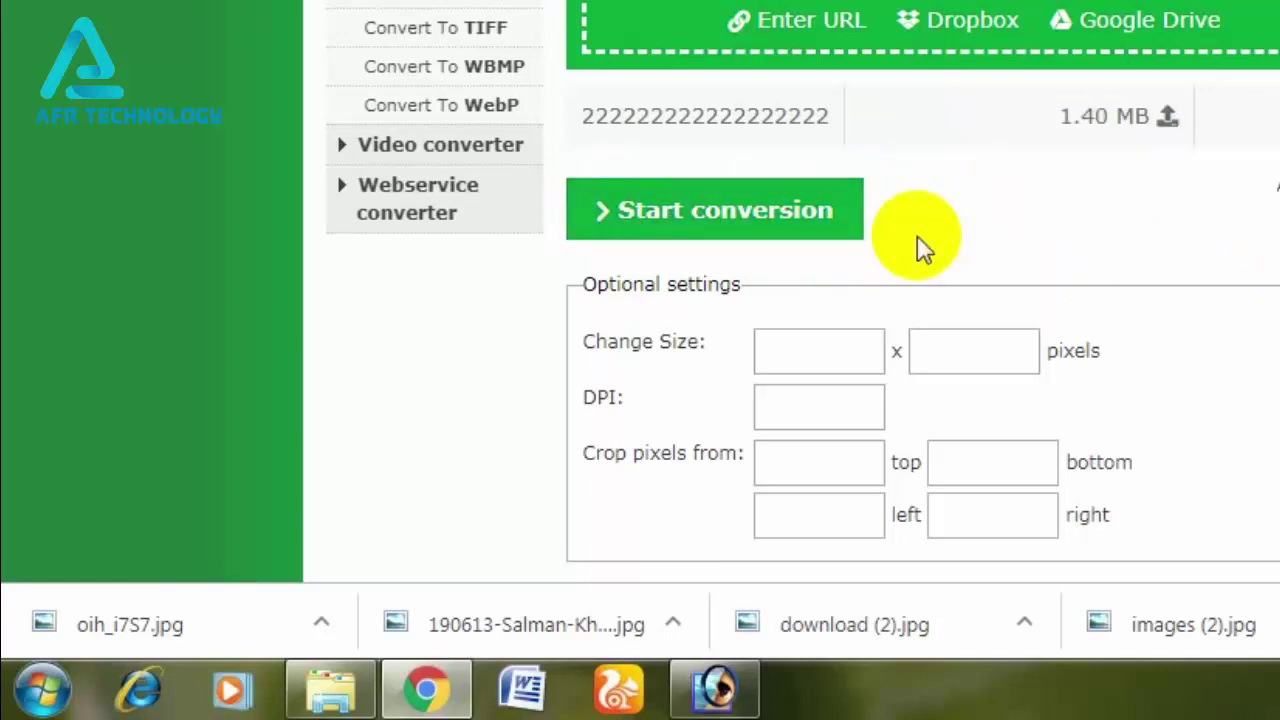
pyautogui.click(818, 235)
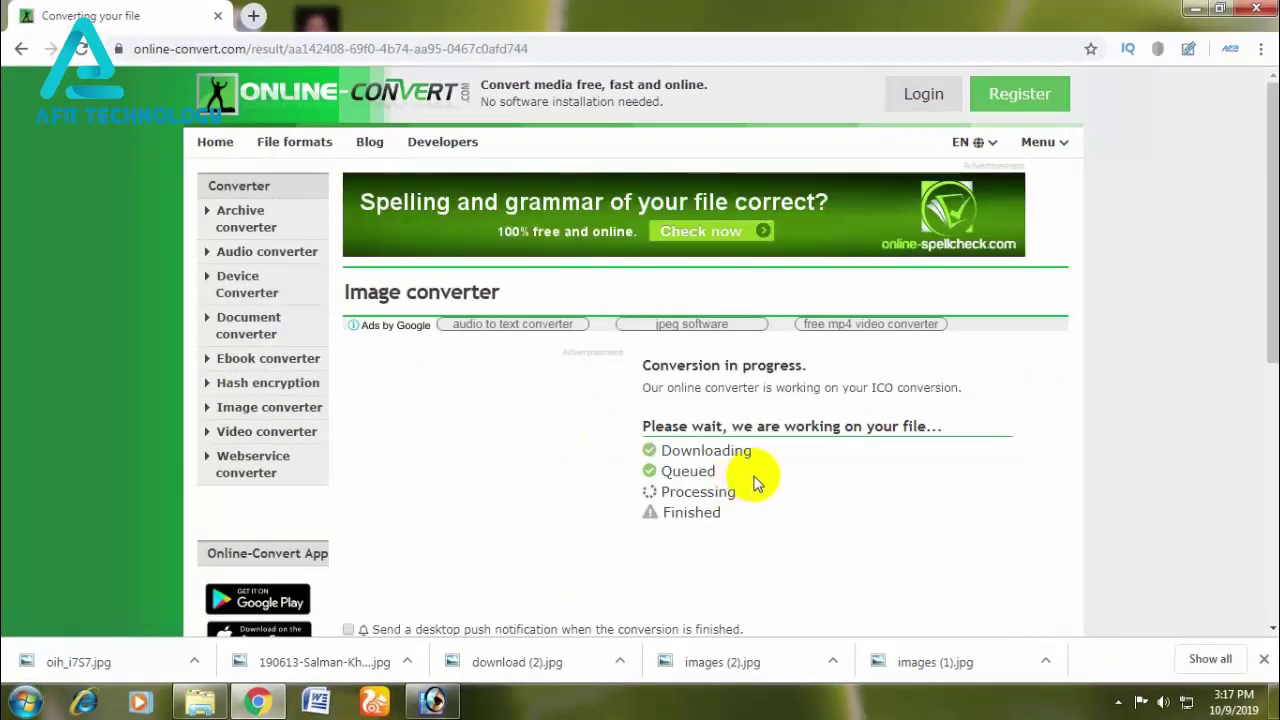
pyautogui.scroll(-1, 755, 483)
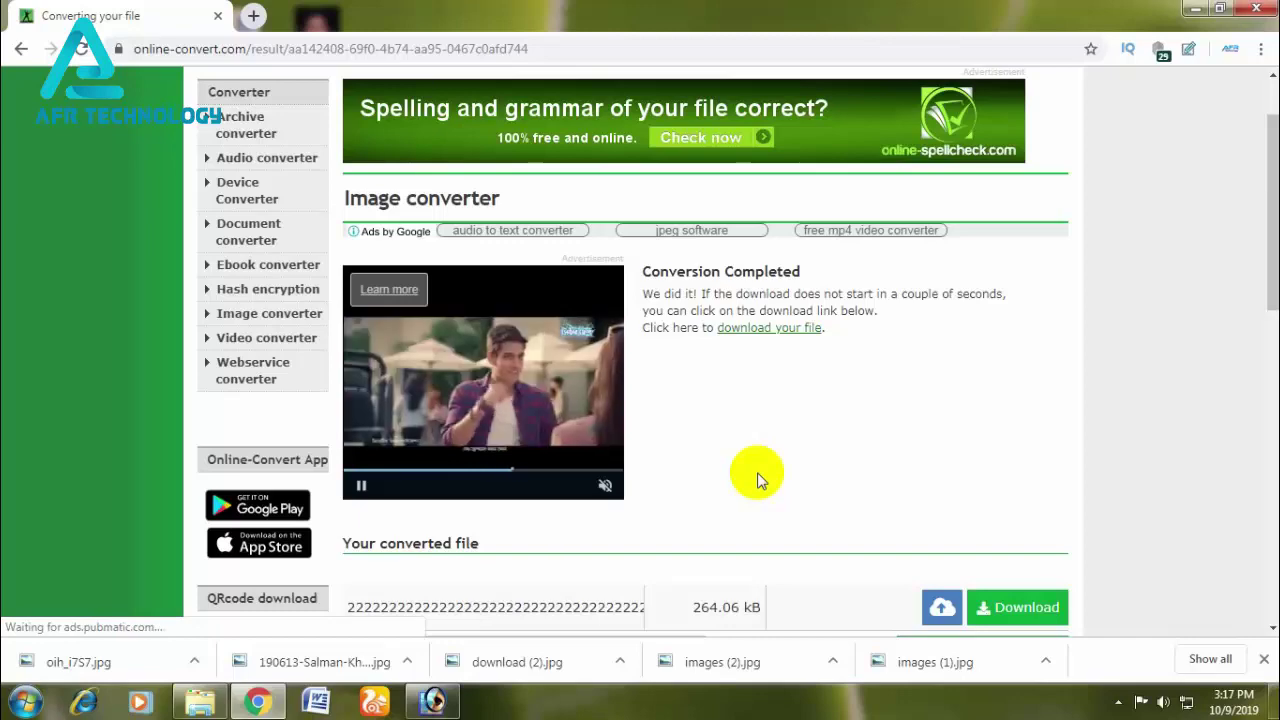
pyautogui.scroll(-2, 757, 480)
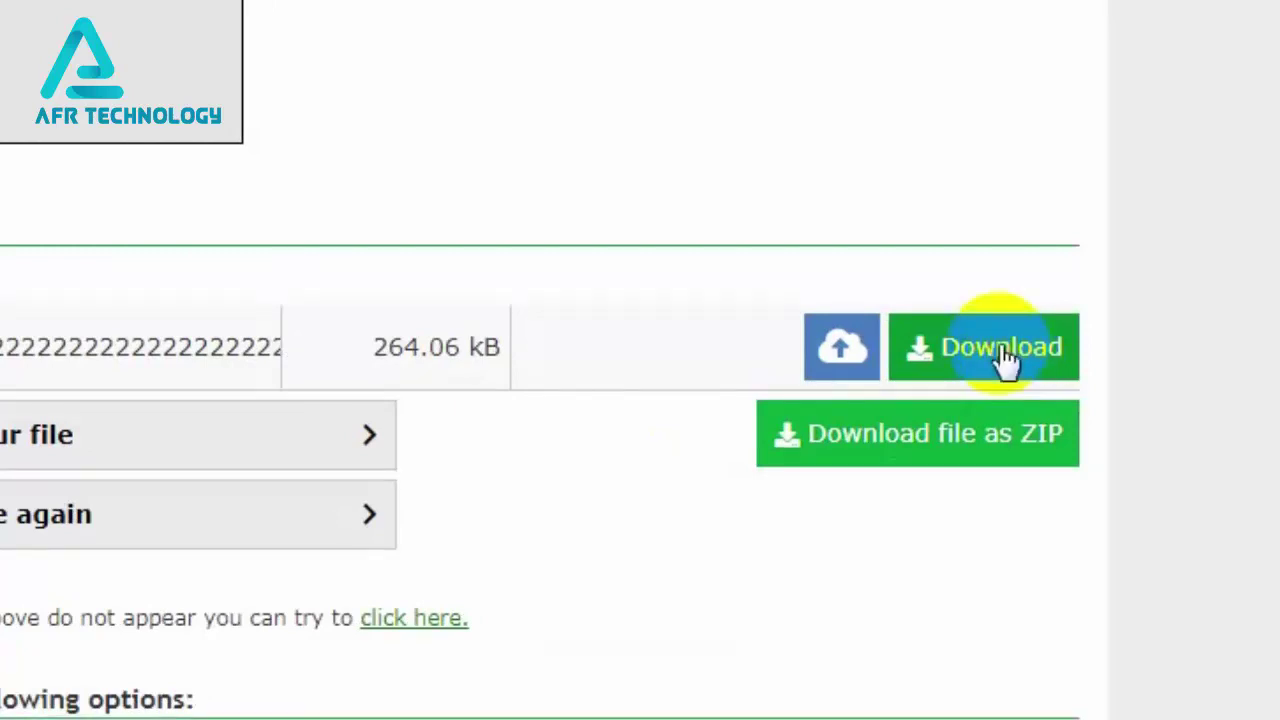
pyautogui.click(1005, 360)
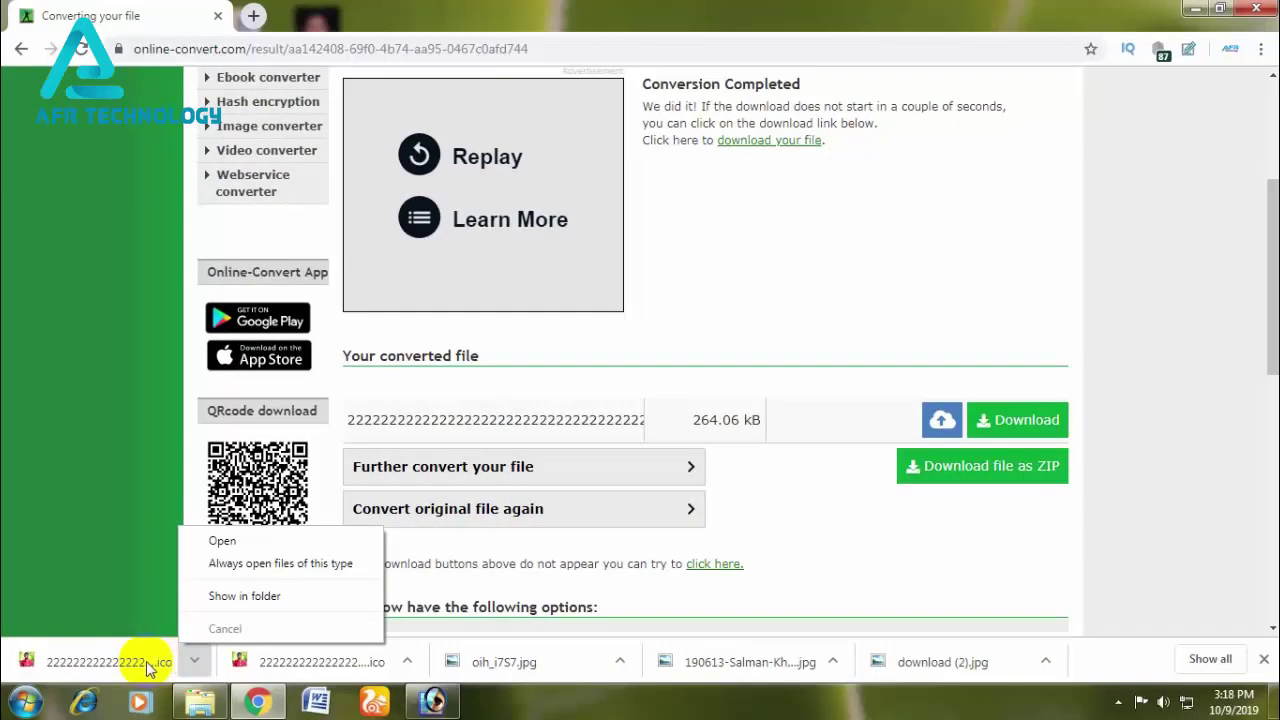
# - View the downloaded ICO file in the picture viewer and close it
pyautogui.click(118, 667)
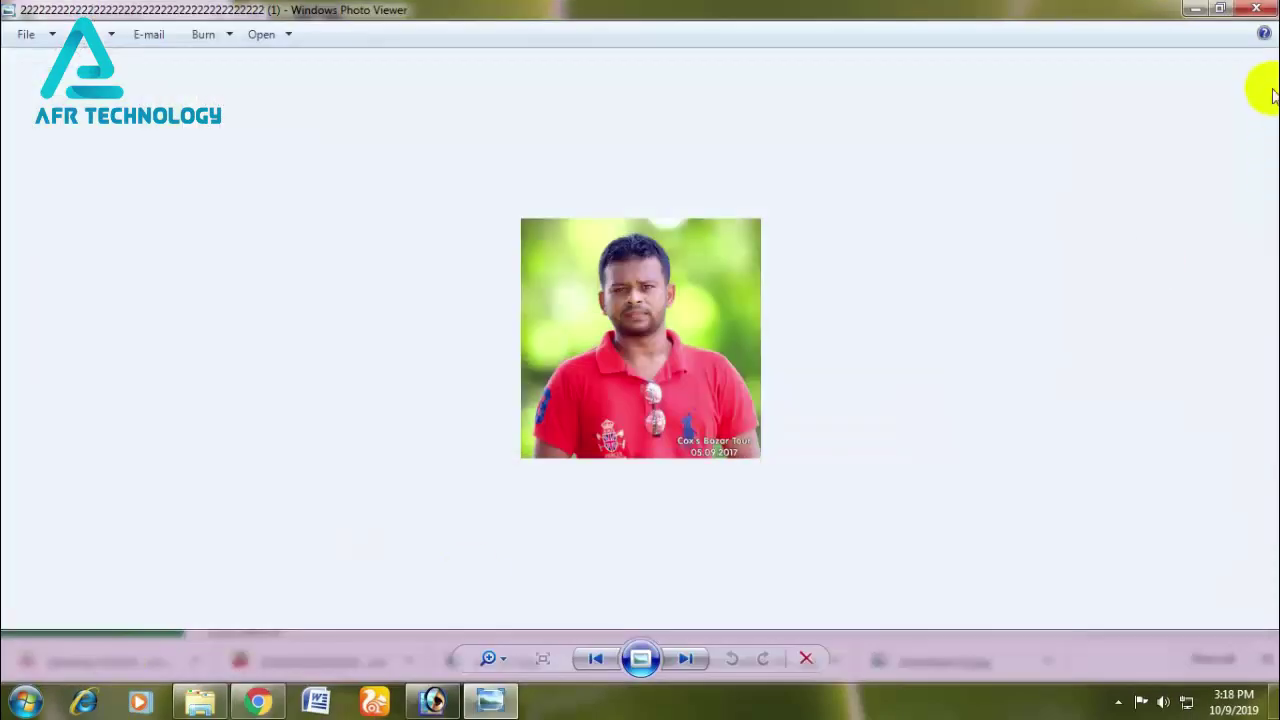
pyautogui.click(1256, 9)
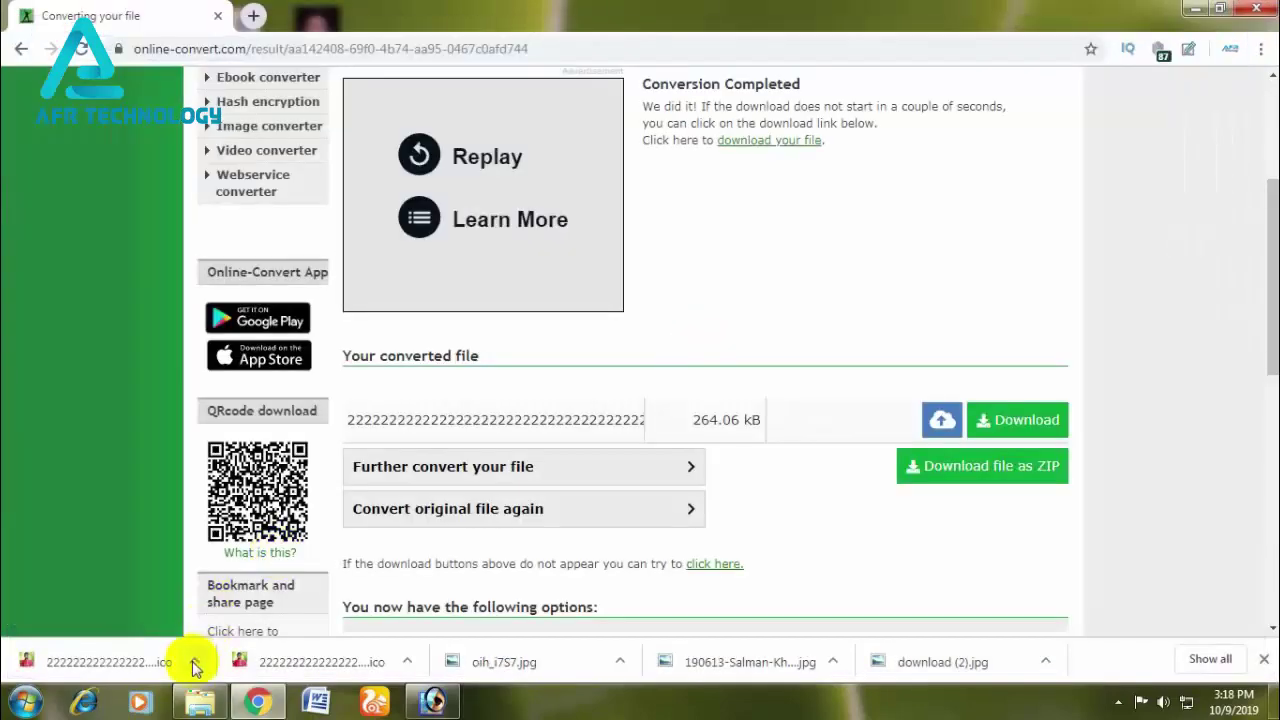
# - Download the converted ICO file once more and minimize the browser to return to the desktop
pyautogui.click(1013, 415)
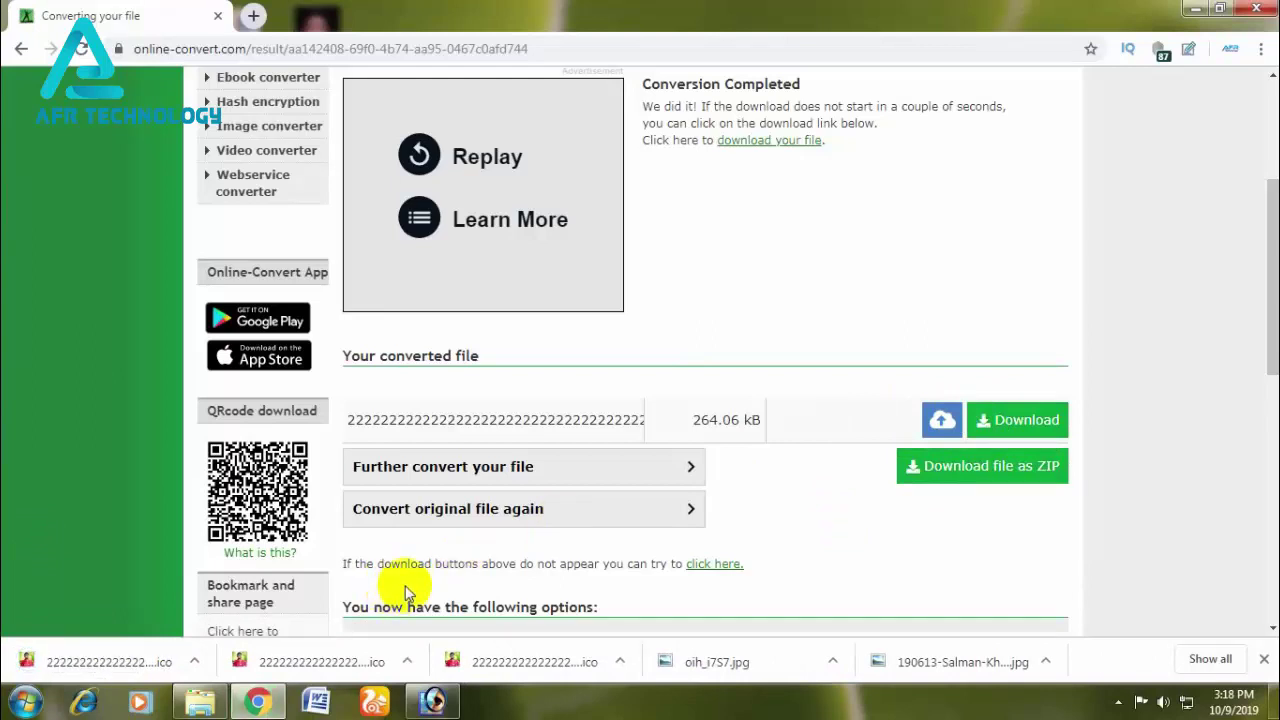
pyautogui.click(1196, 12)
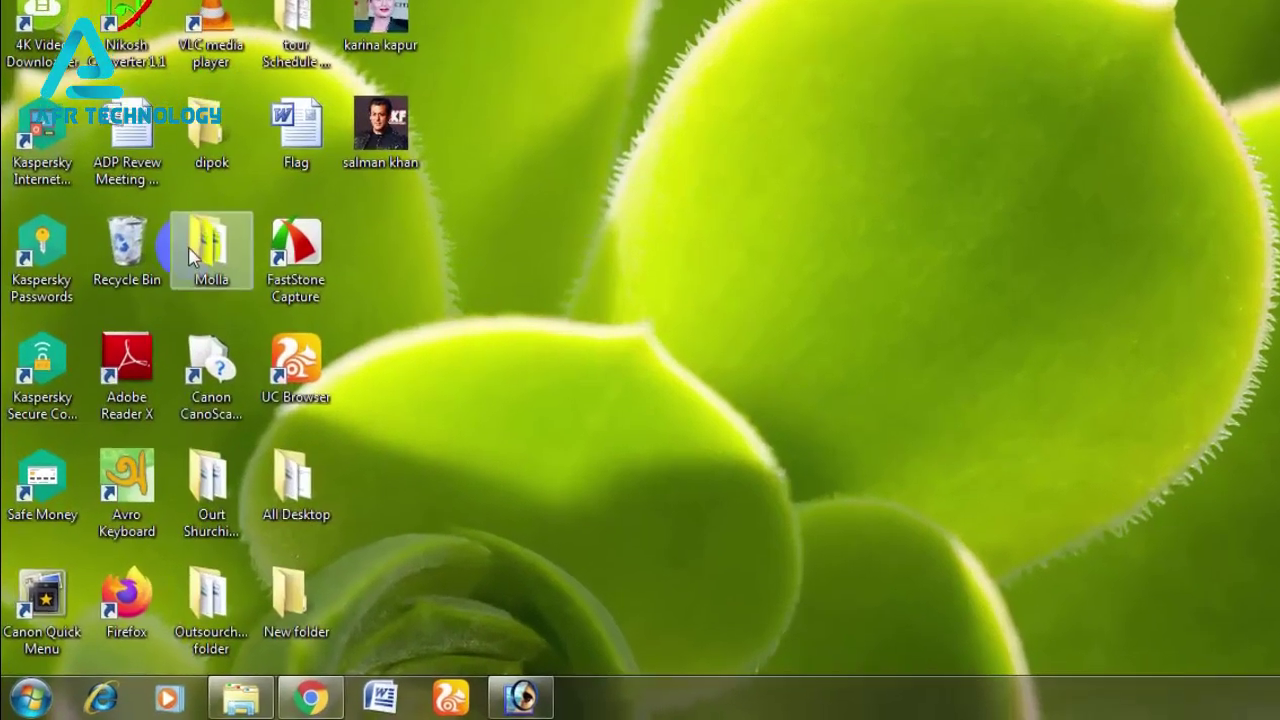
# - Open the icon selection for the Molla desktop folder from its customization properties
pyautogui.rightClick(173, 328)
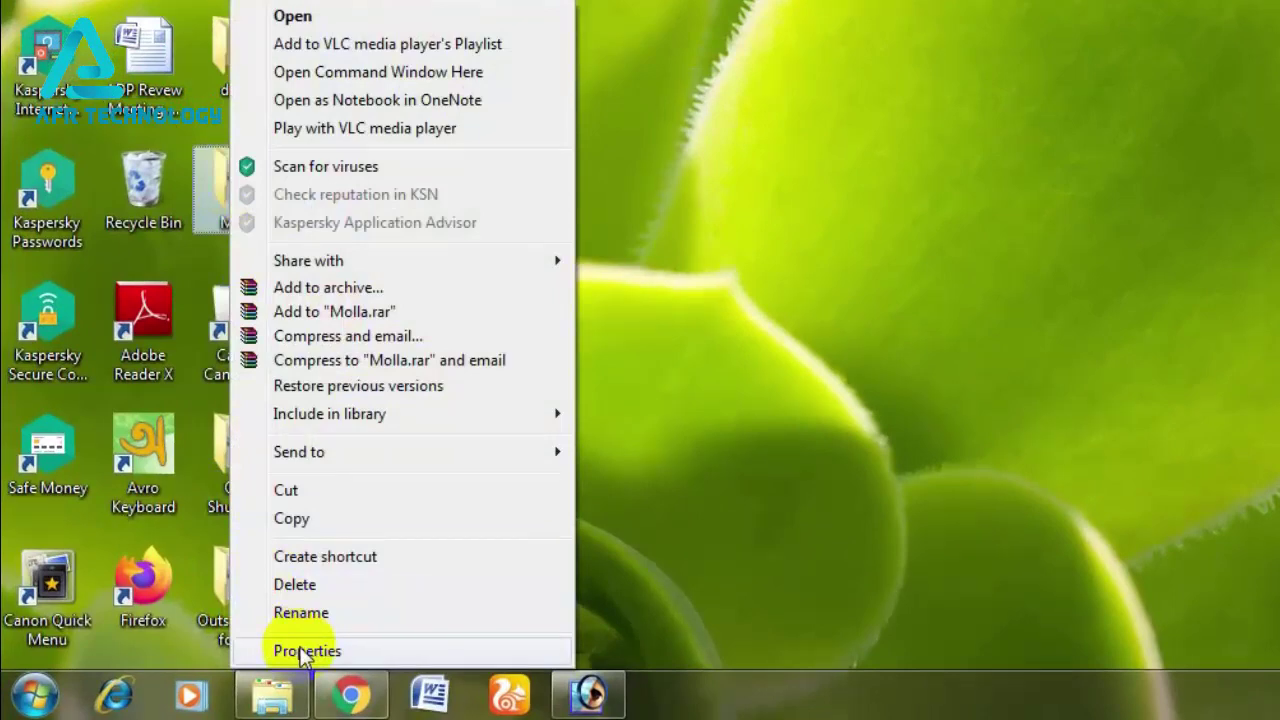
pyautogui.click(301, 652)
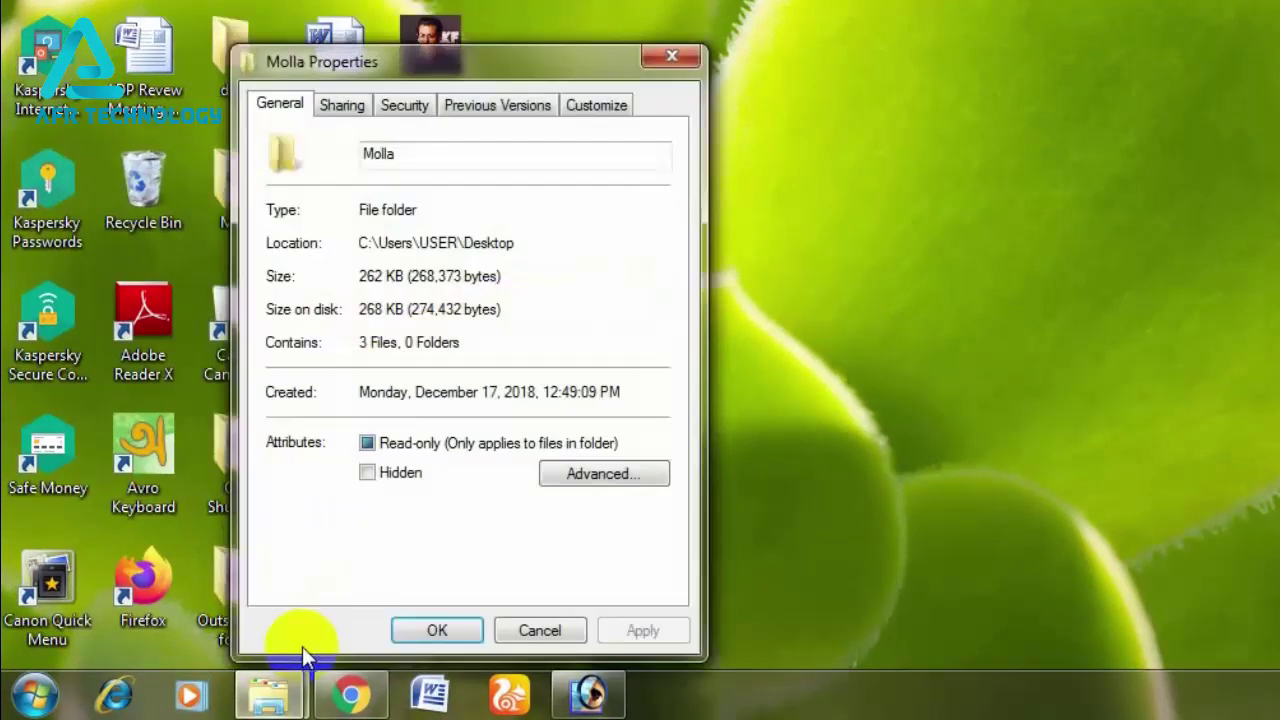
pyautogui.click(600, 108)
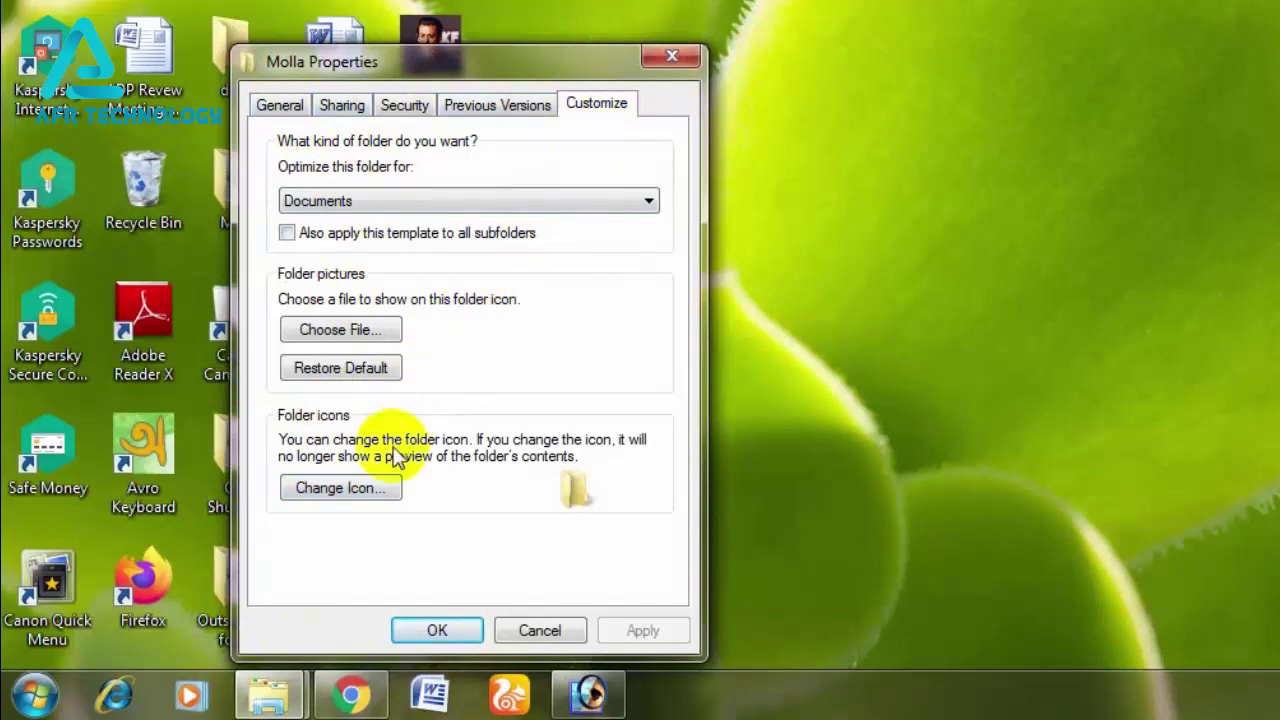
pyautogui.click(366, 487)
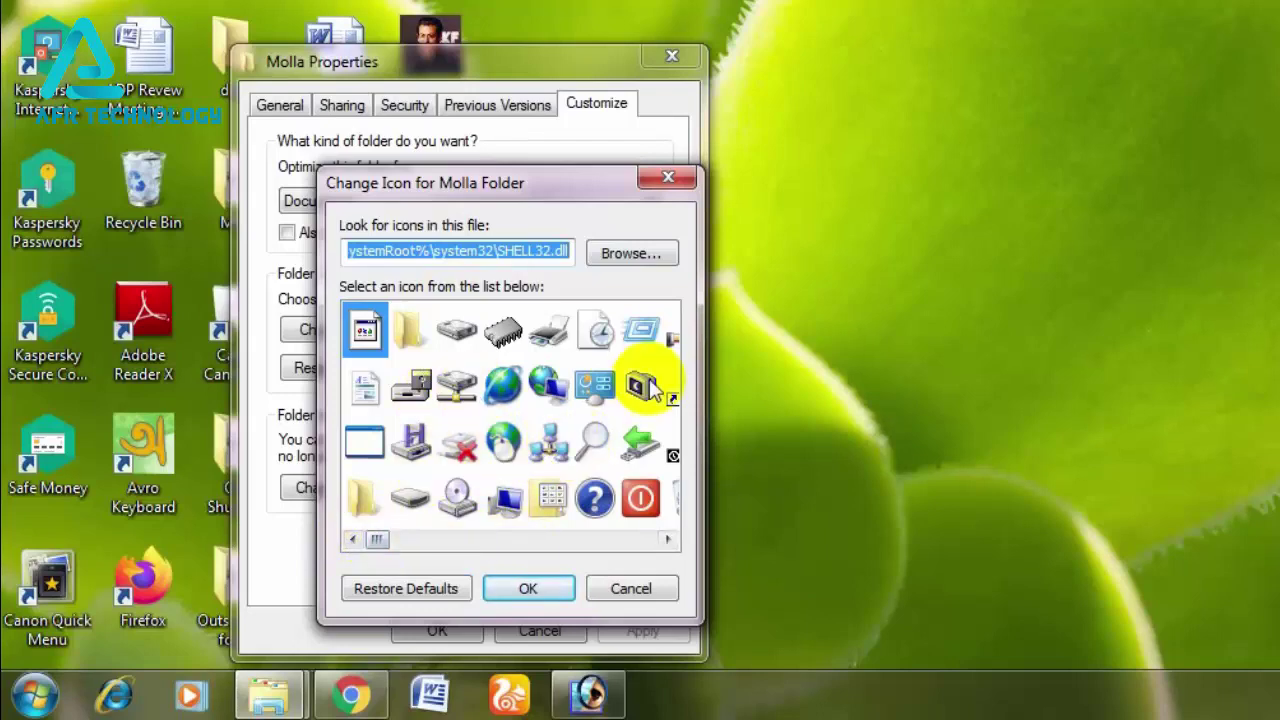
# - Choose the ICO file named with a row of 2s and ending in (1) from Downloads as the folder's icon
pyautogui.click(643, 253)
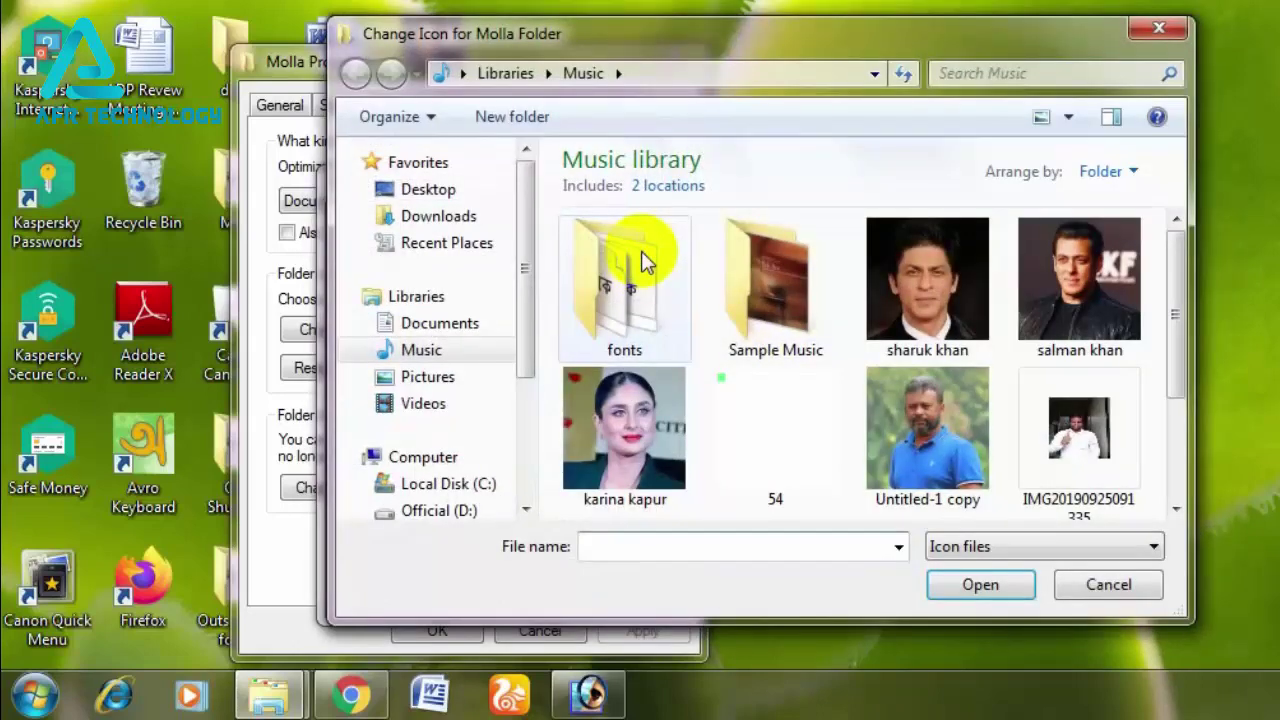
pyautogui.click(462, 220)
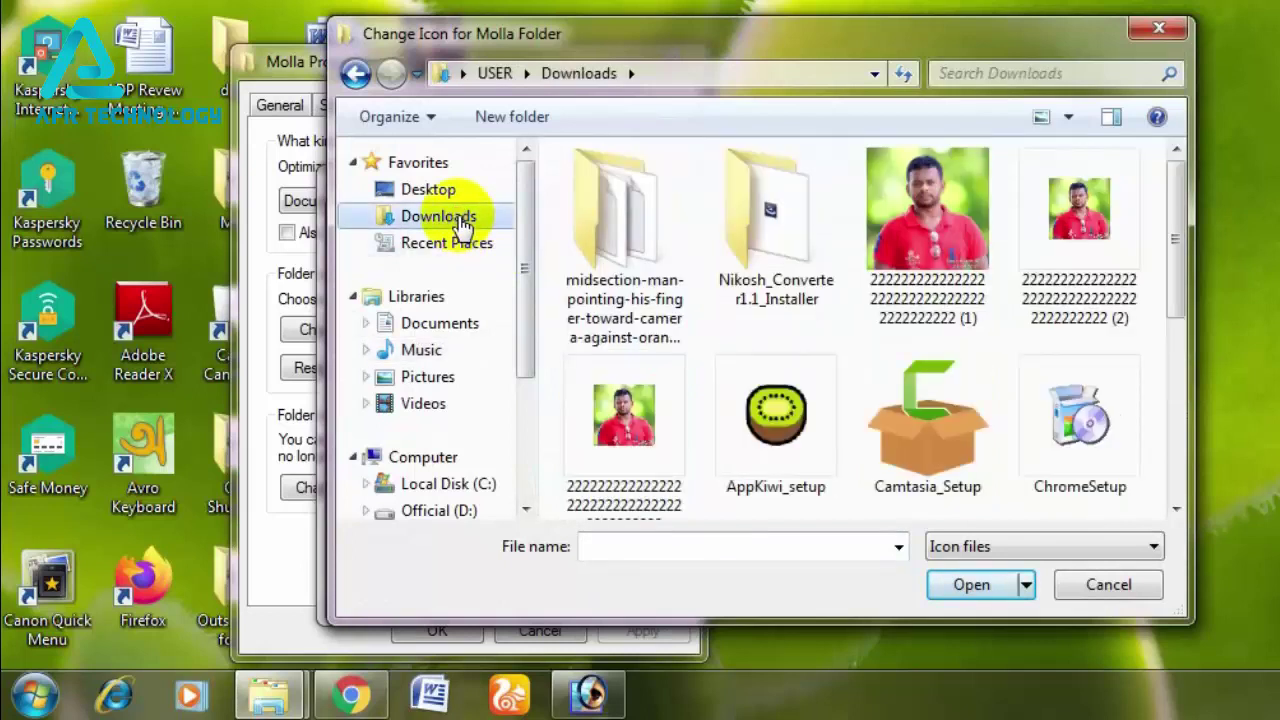
pyautogui.click(922, 222)
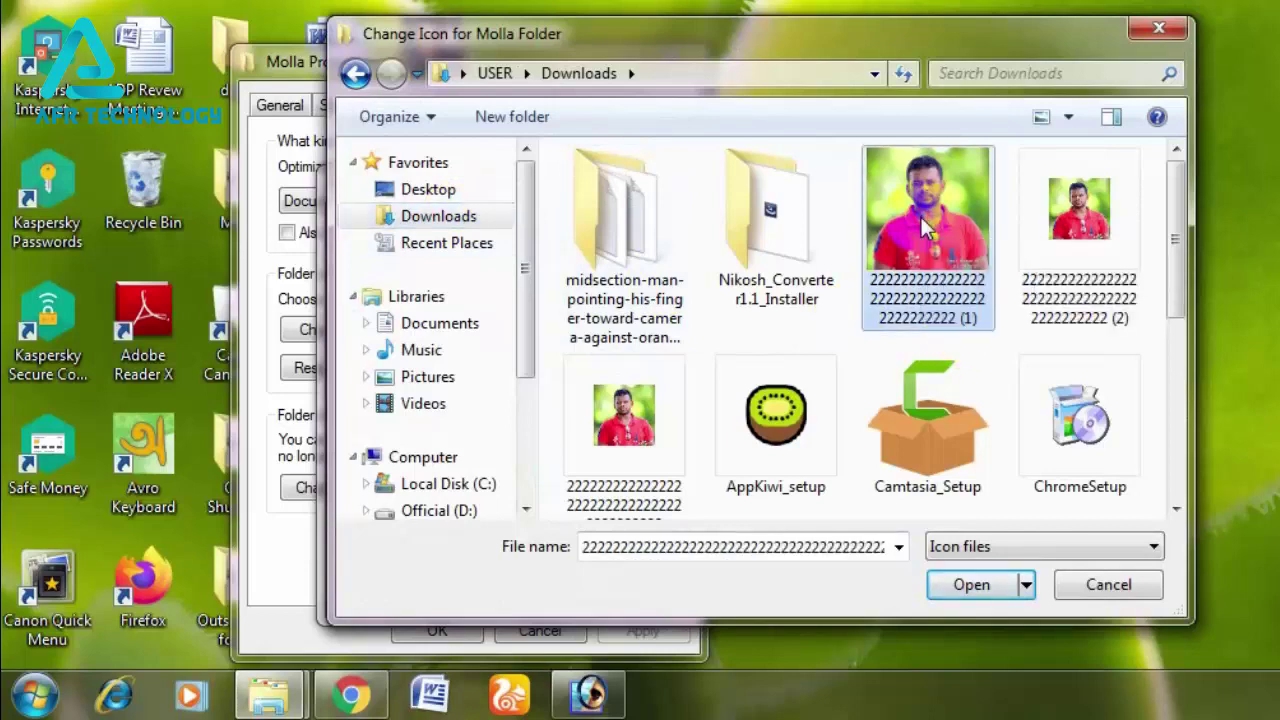
pyautogui.click(960, 590)
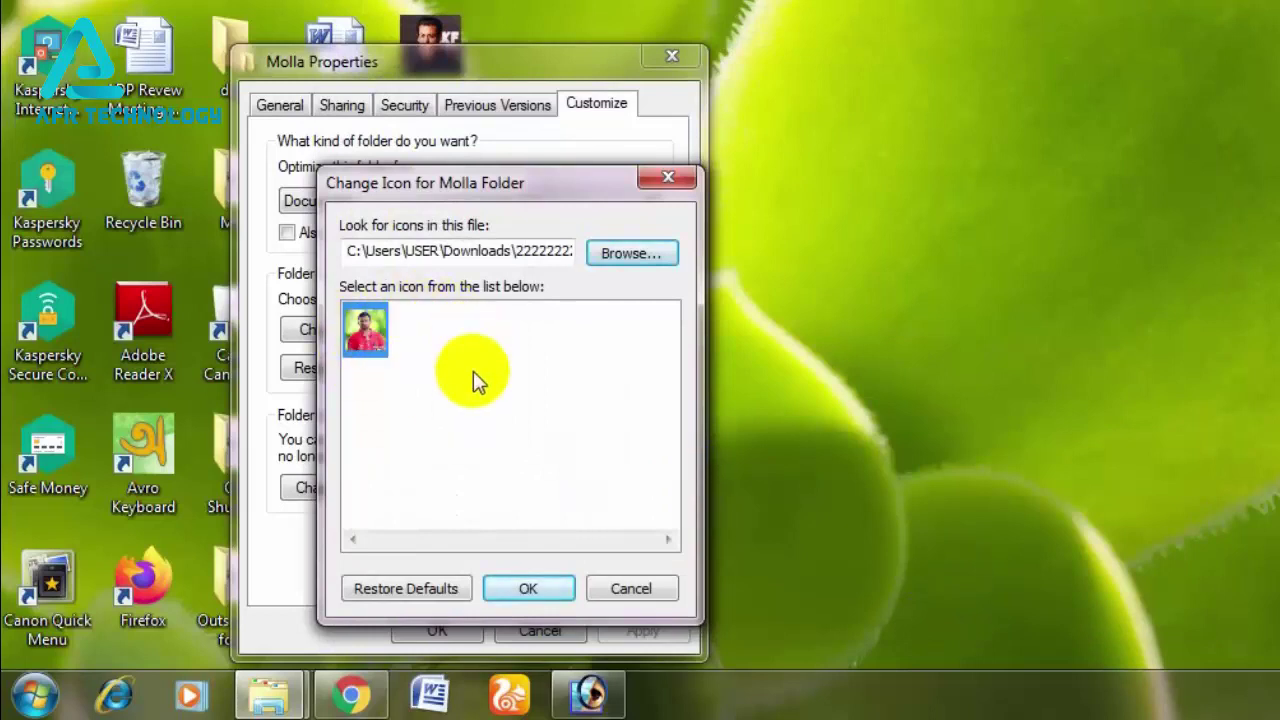
pyautogui.click(534, 582)
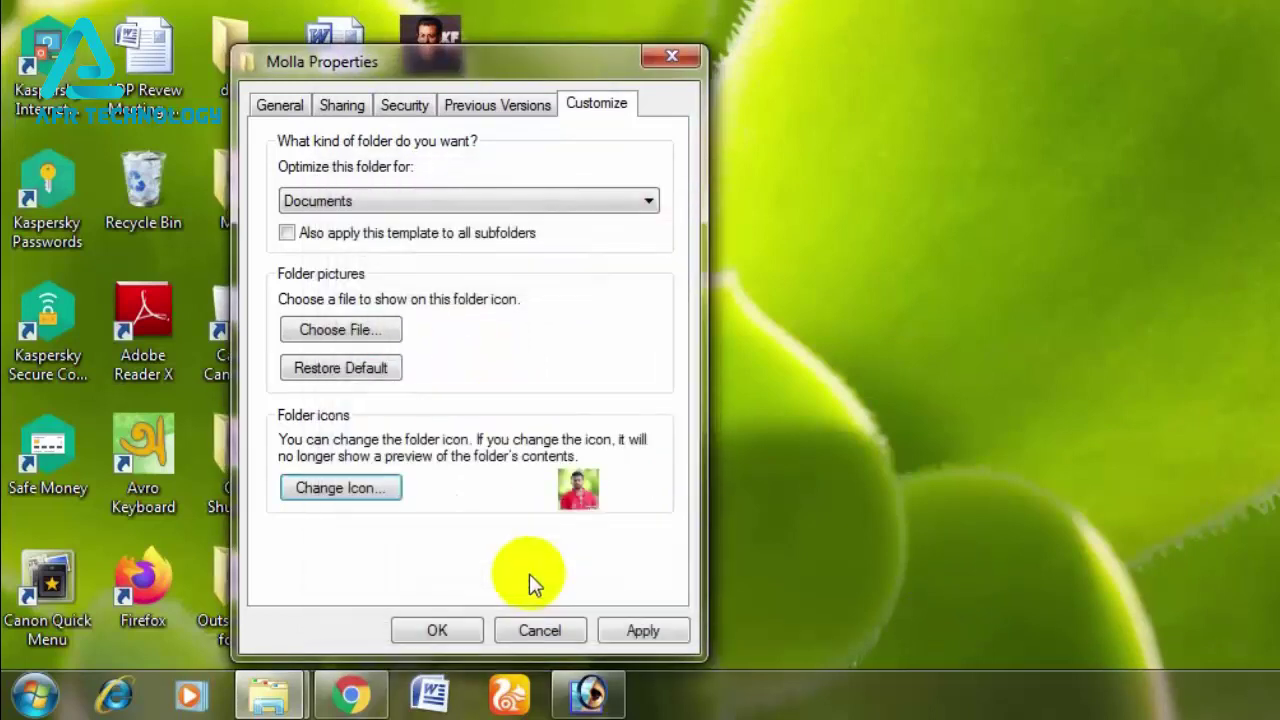
# - Apply the new icon to the Molla folder, close its properties and refresh the desktop
pyautogui.click(669, 628)
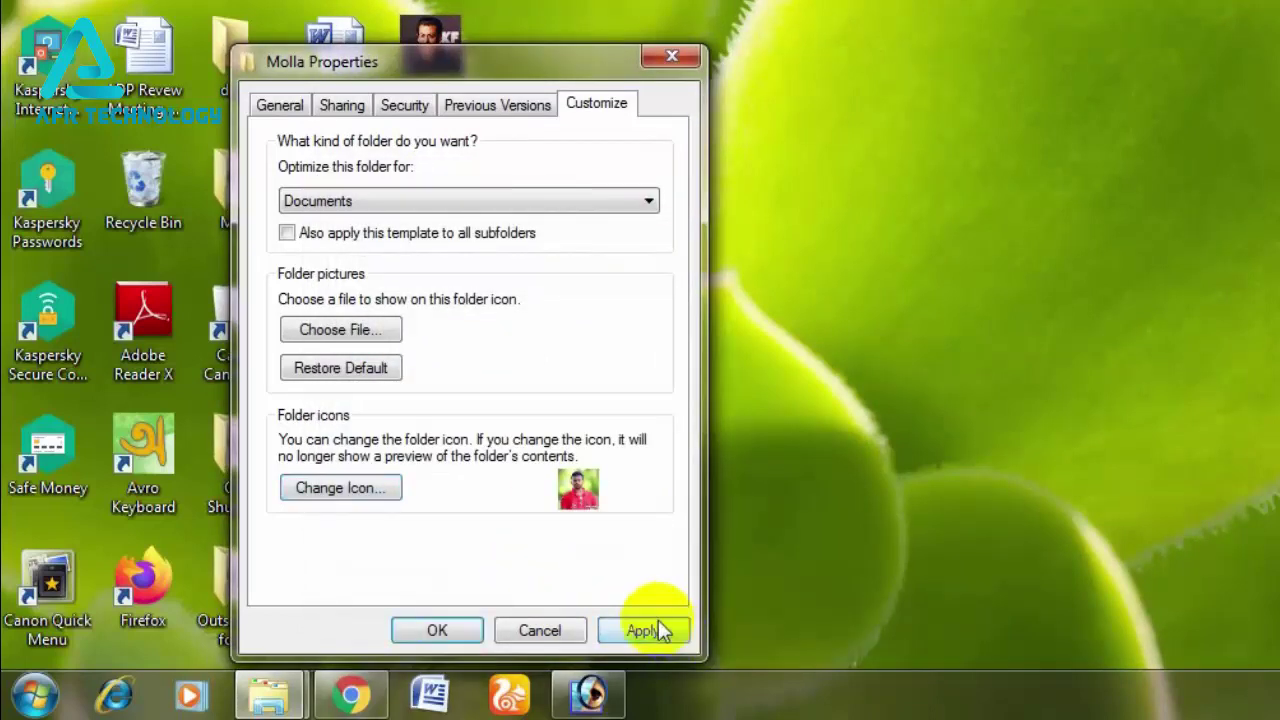
pyautogui.click(449, 632)
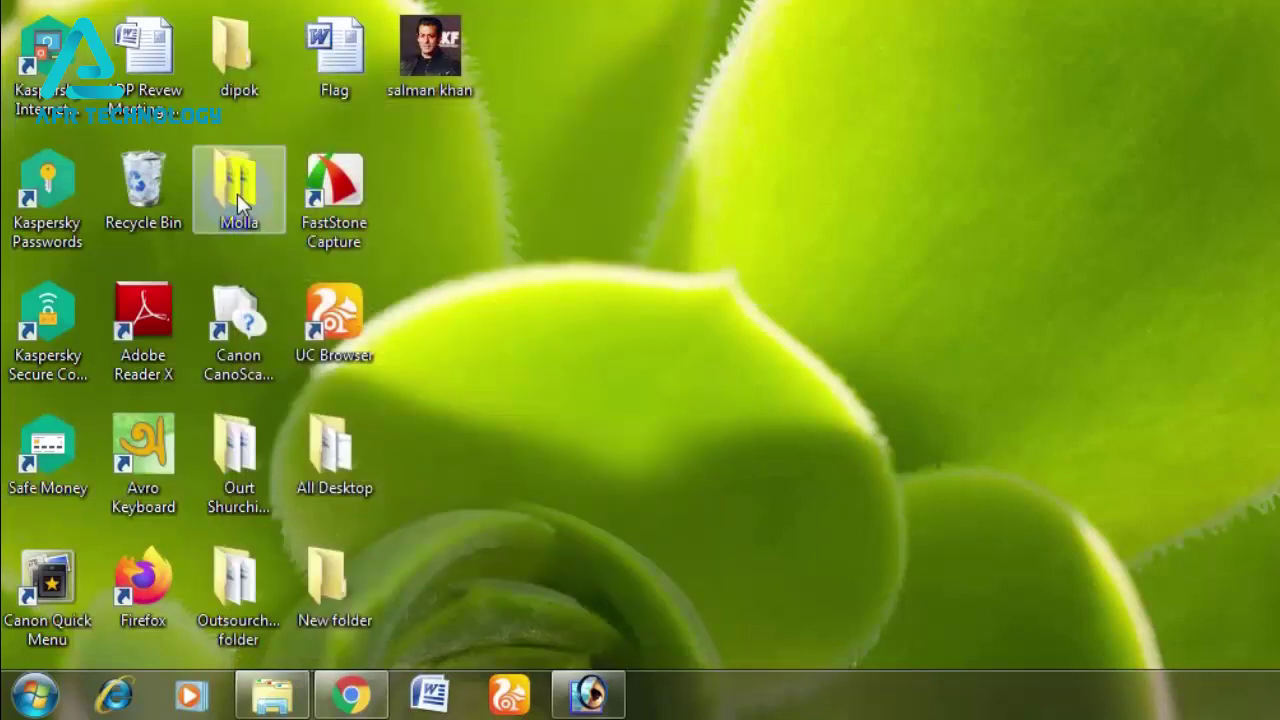
pyautogui.rightClick(646, 88)
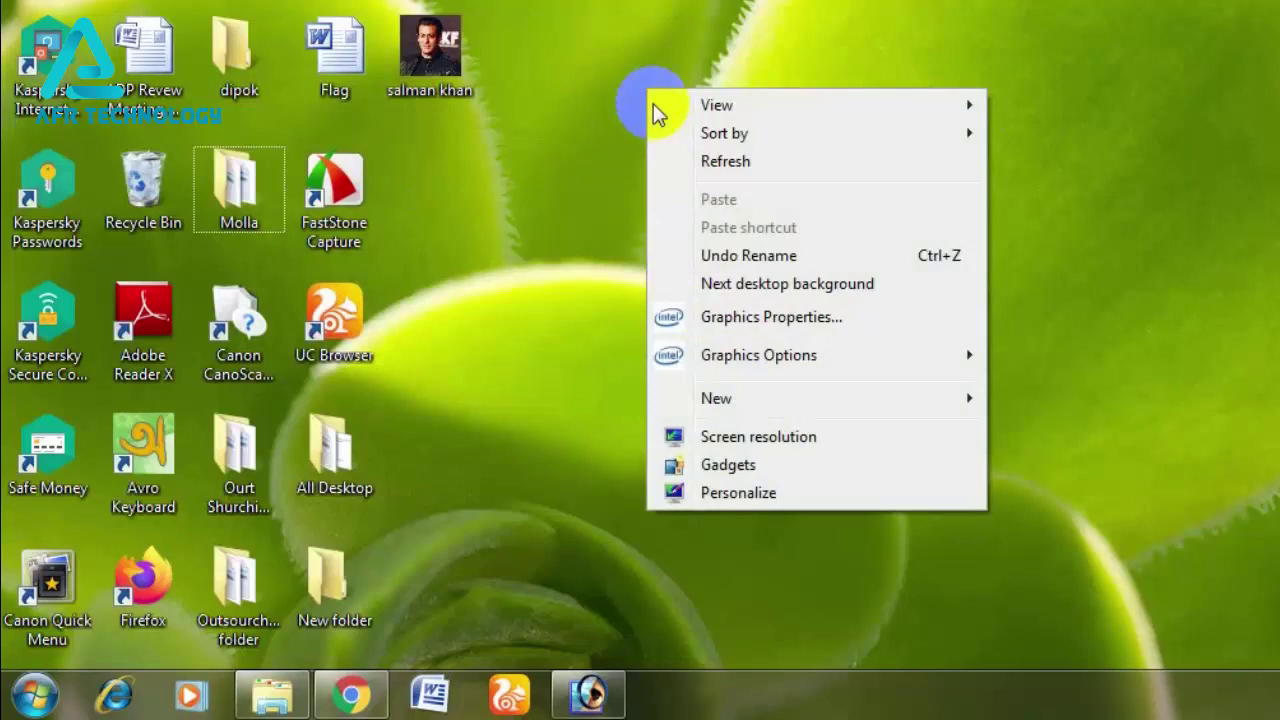
pyautogui.click(732, 164)
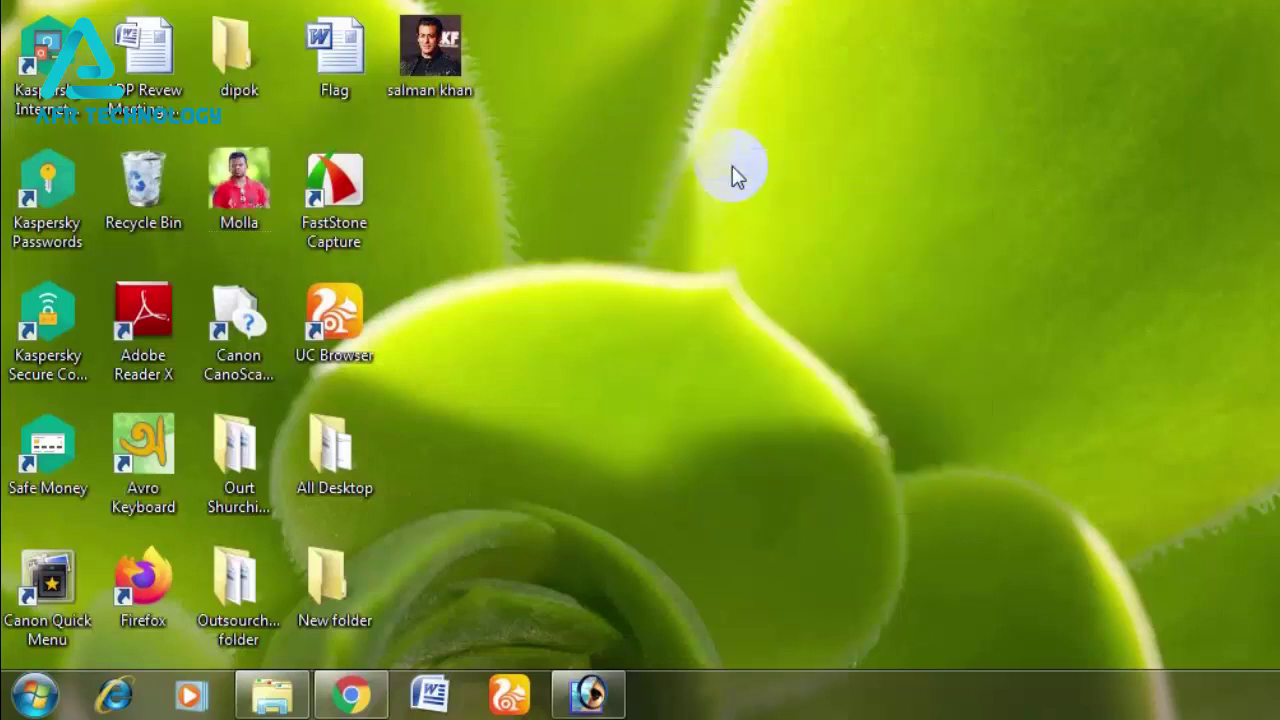